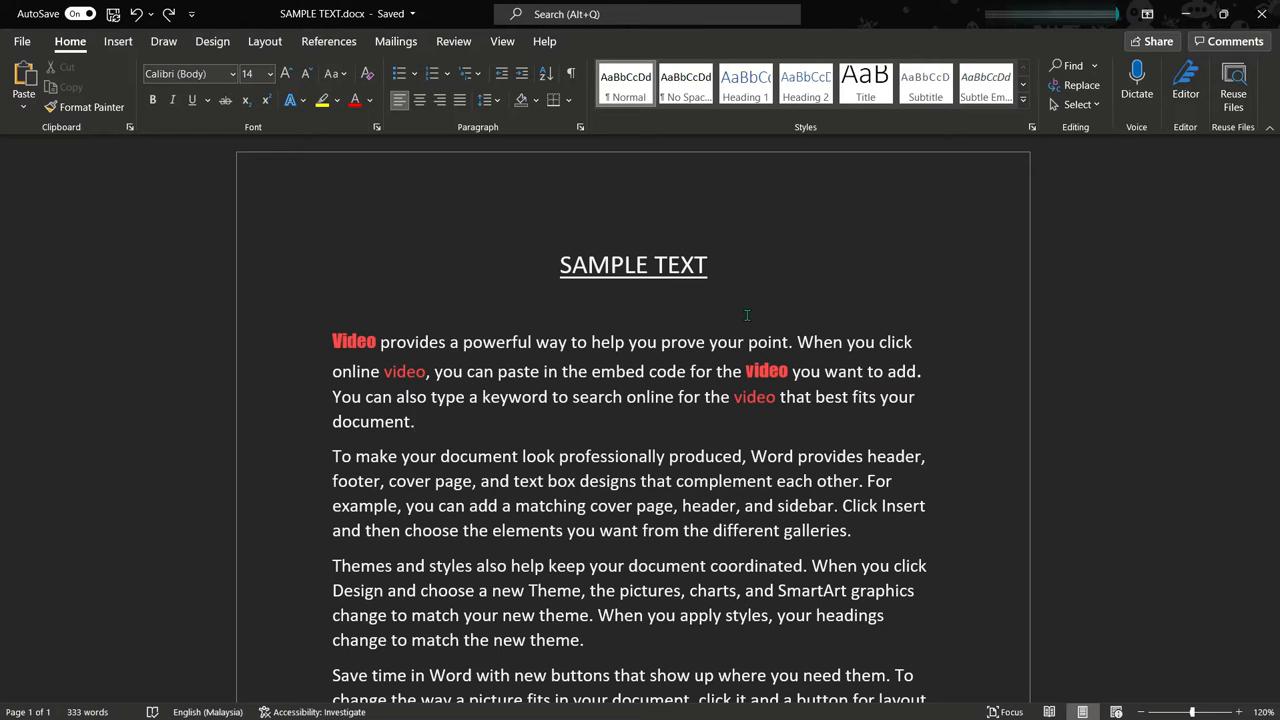
Try replacing every occurrence of "video" with "picture" throughout the document
key("ctrl+h")
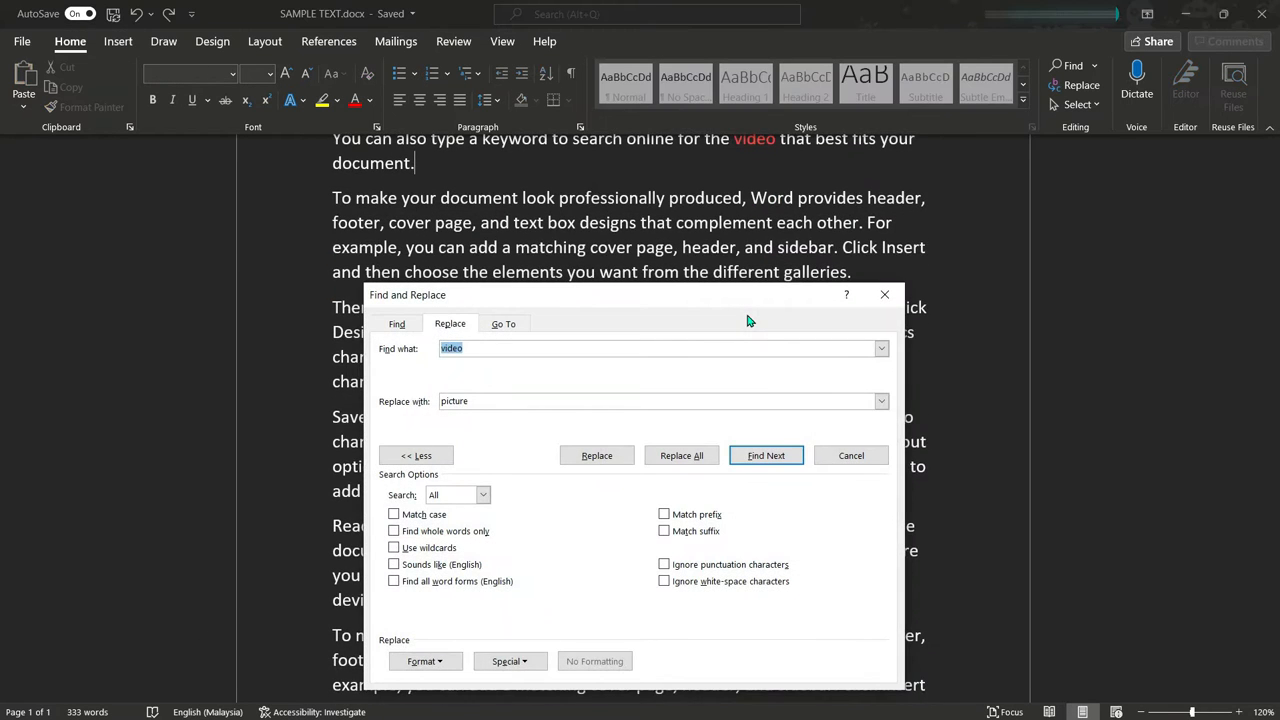
left_click(790, 458)
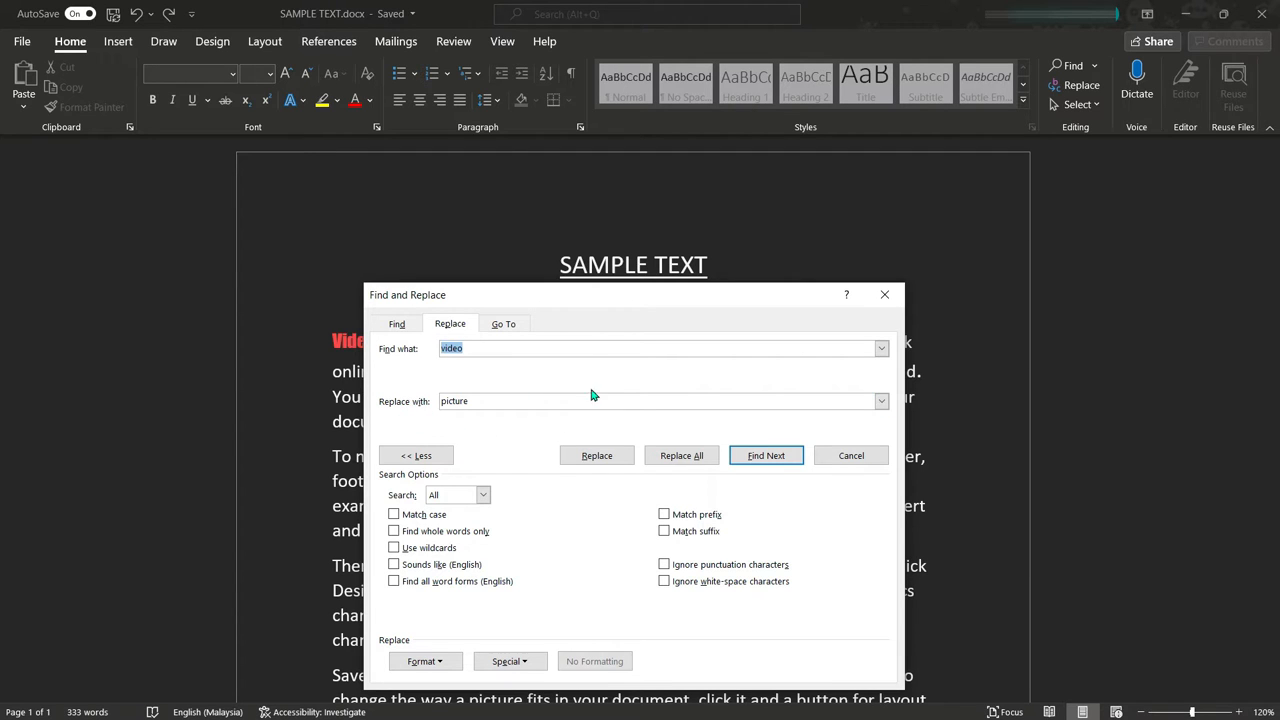
left_click(516, 349)
left_click_drag(516, 349, 420, 349)
double_click(482, 400)
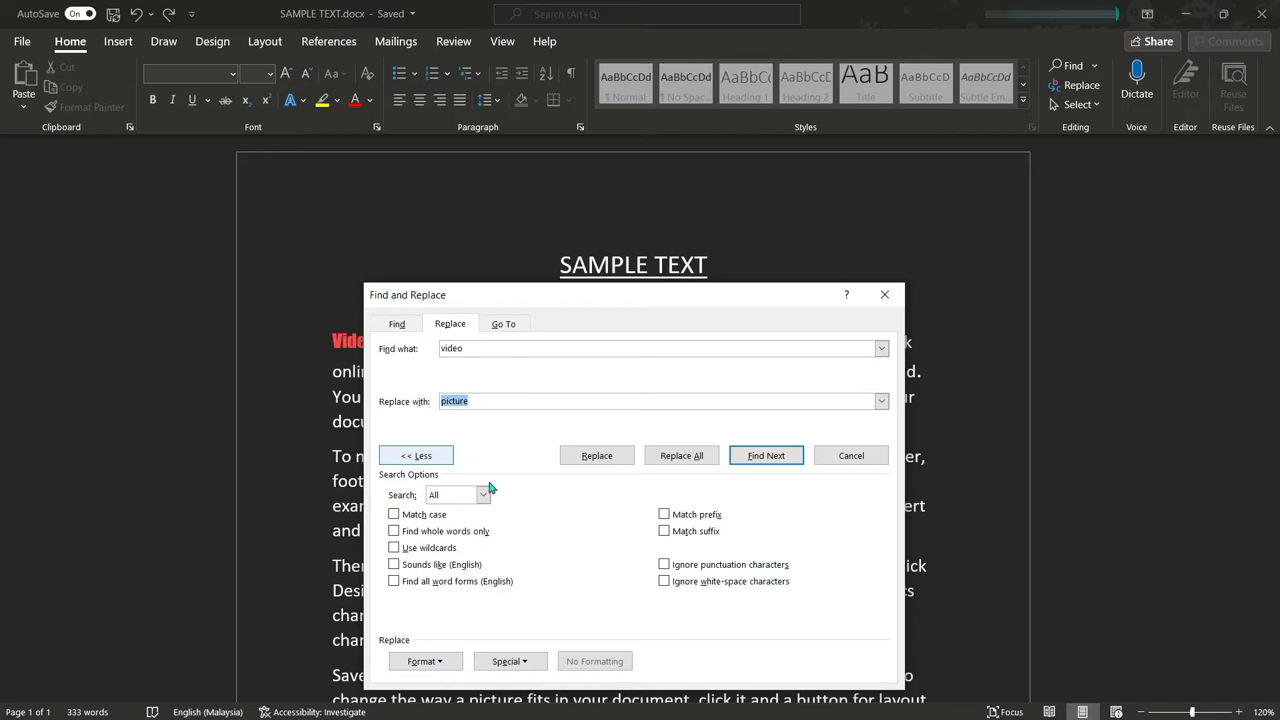
left_click(697, 456)
left_click(648, 412)
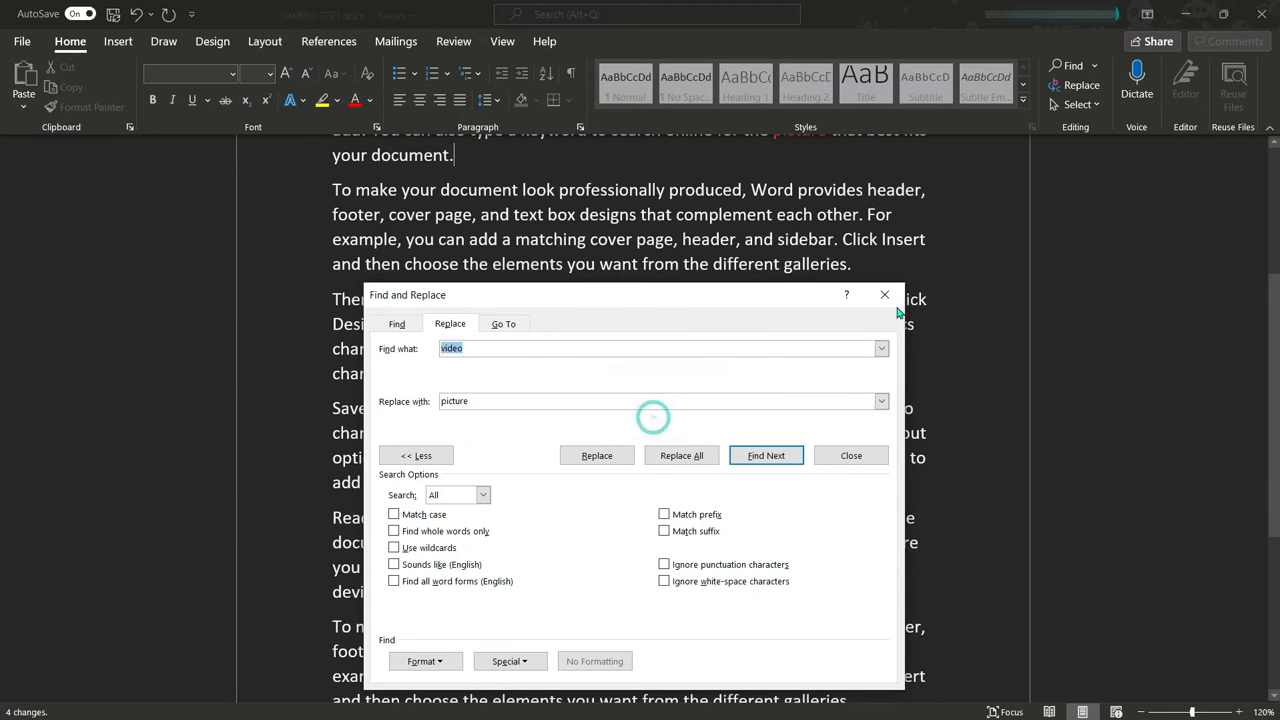
left_click(884, 294)
scroll(916, 428, "up", 3)
scroll(916, 428, "up", 1)
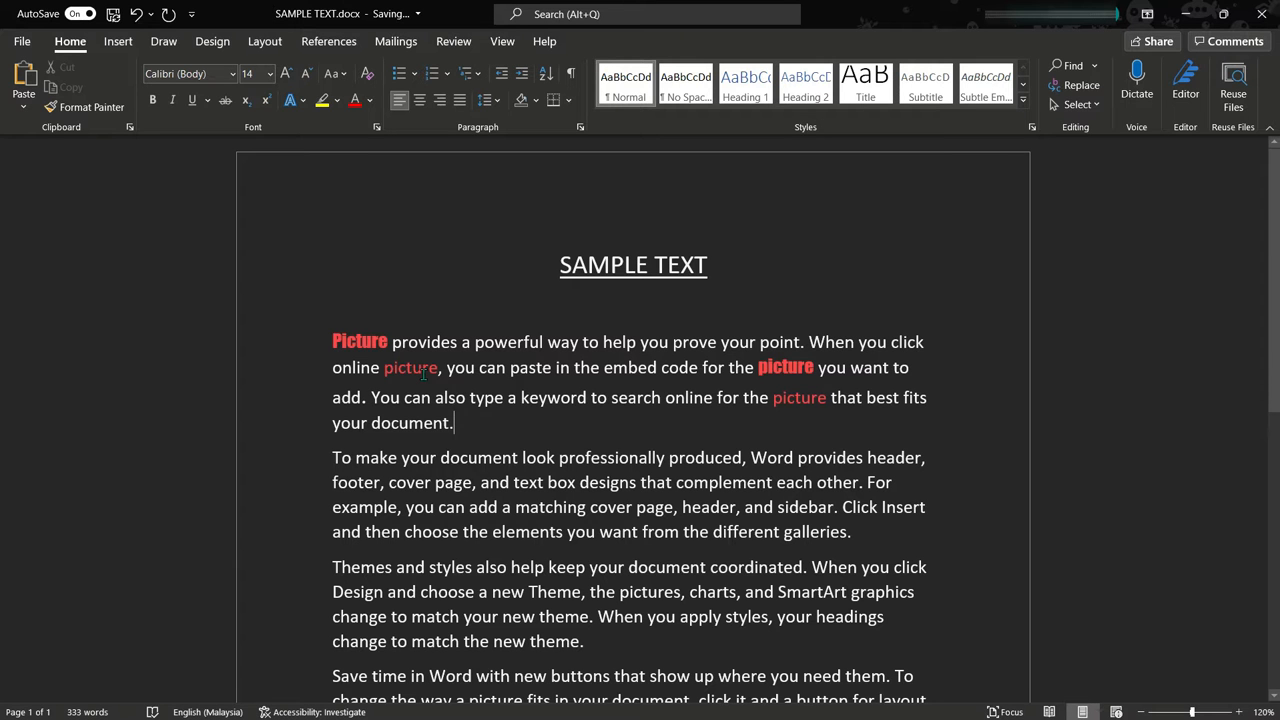
key("ctrl+z")
Set up a replacement search for "Video" limited to text in the Impact font
key("ctrl+h")
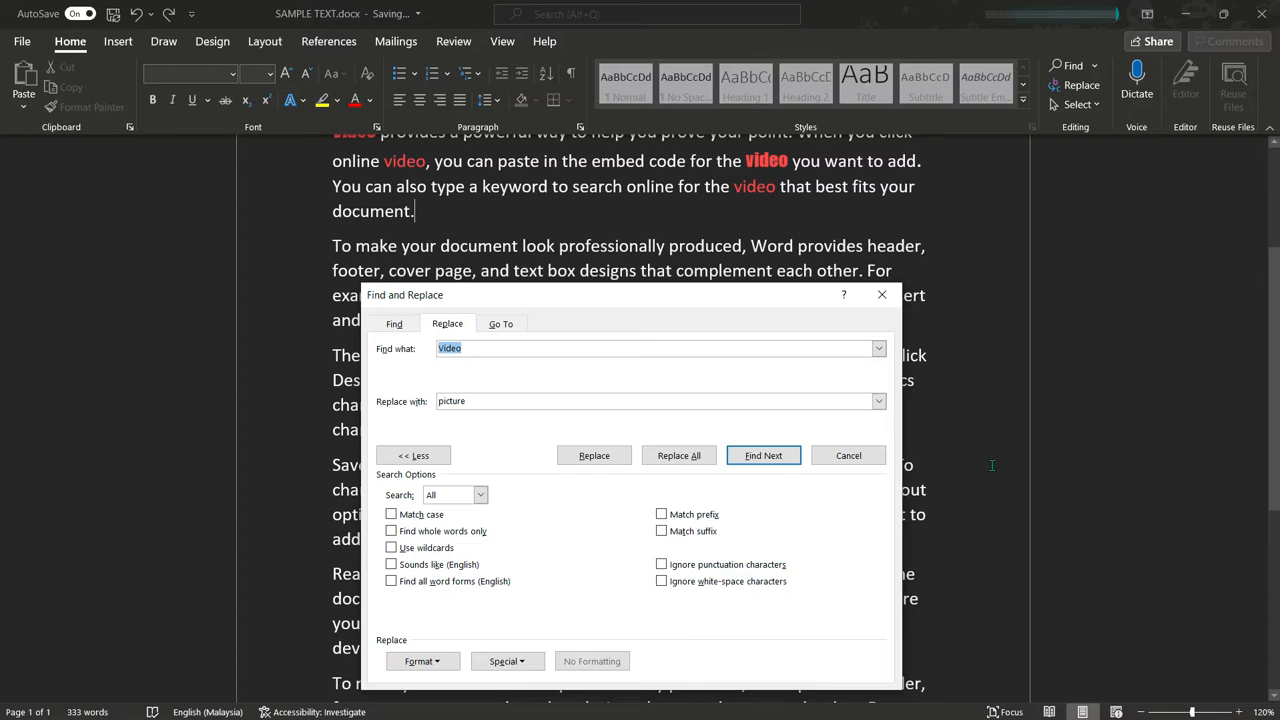
left_click(443, 662)
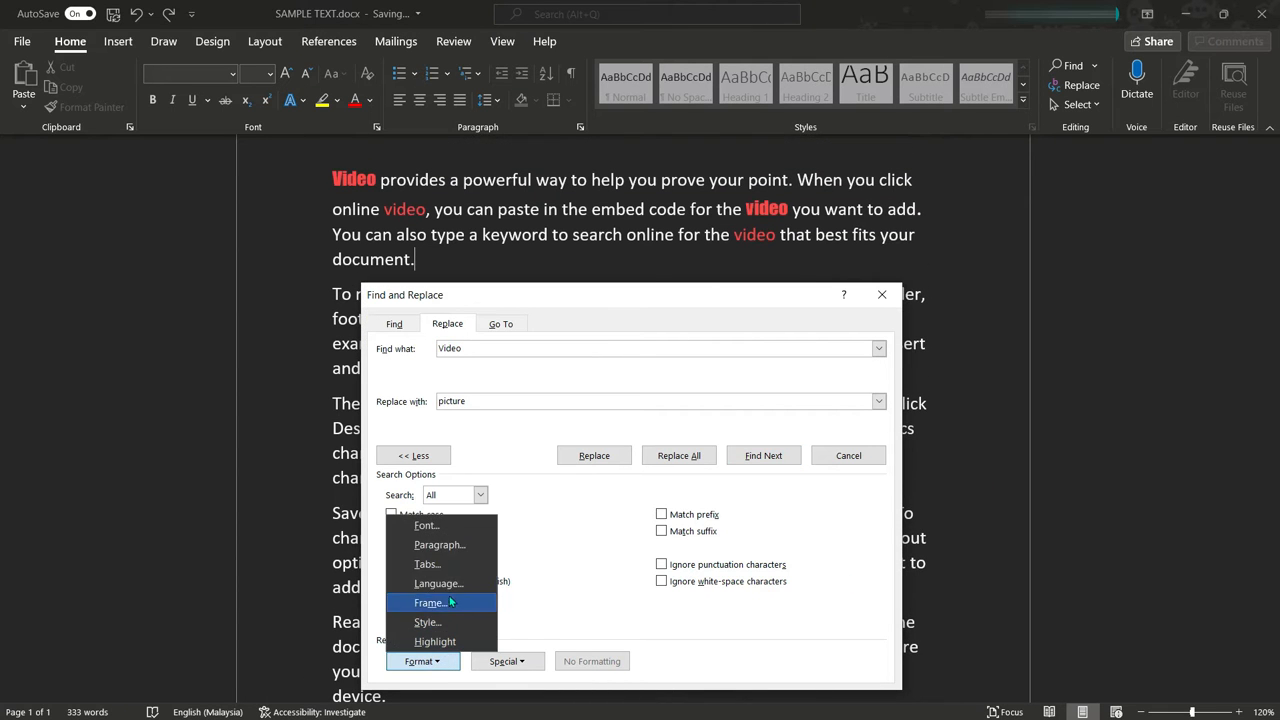
left_click(457, 528)
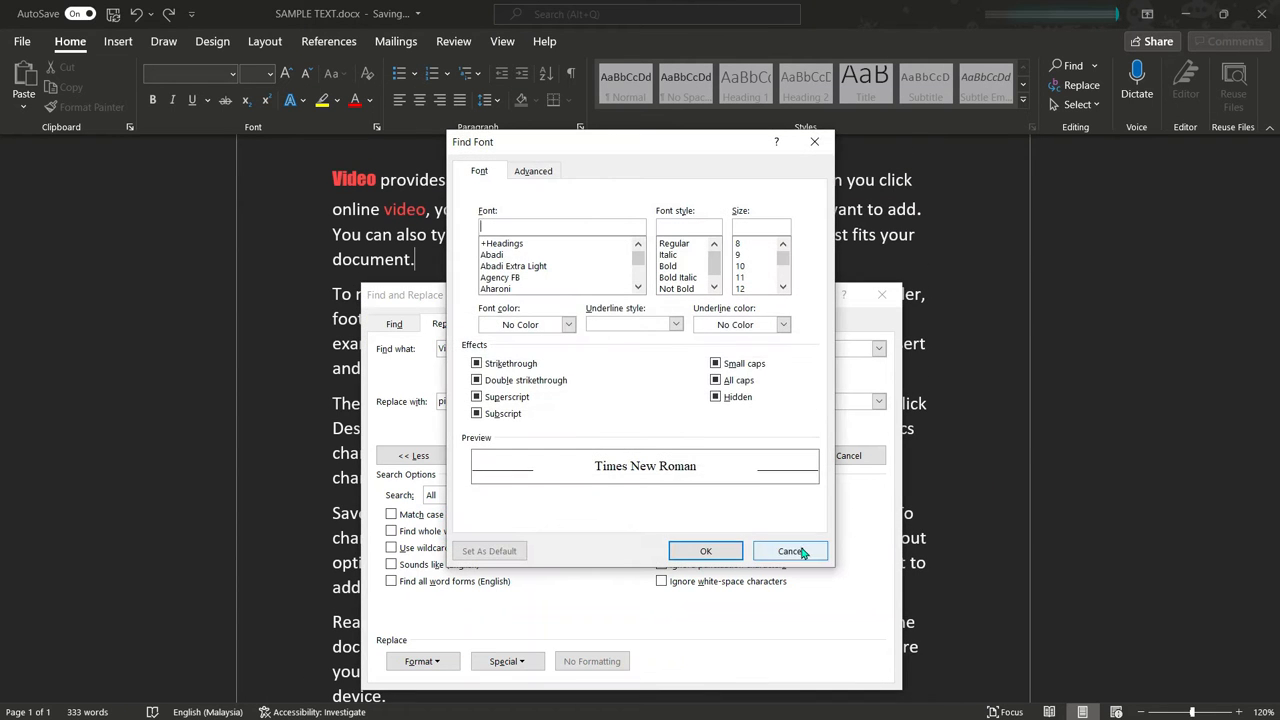
left_click(800, 549)
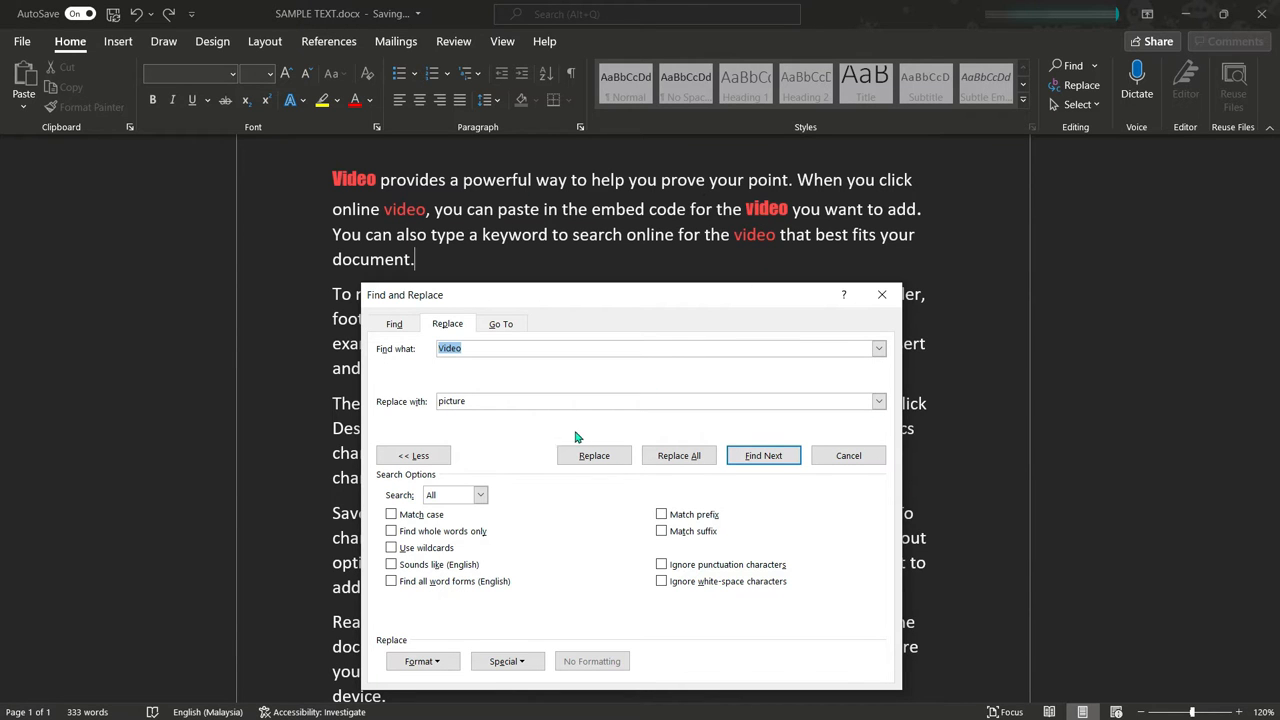
left_click(433, 657)
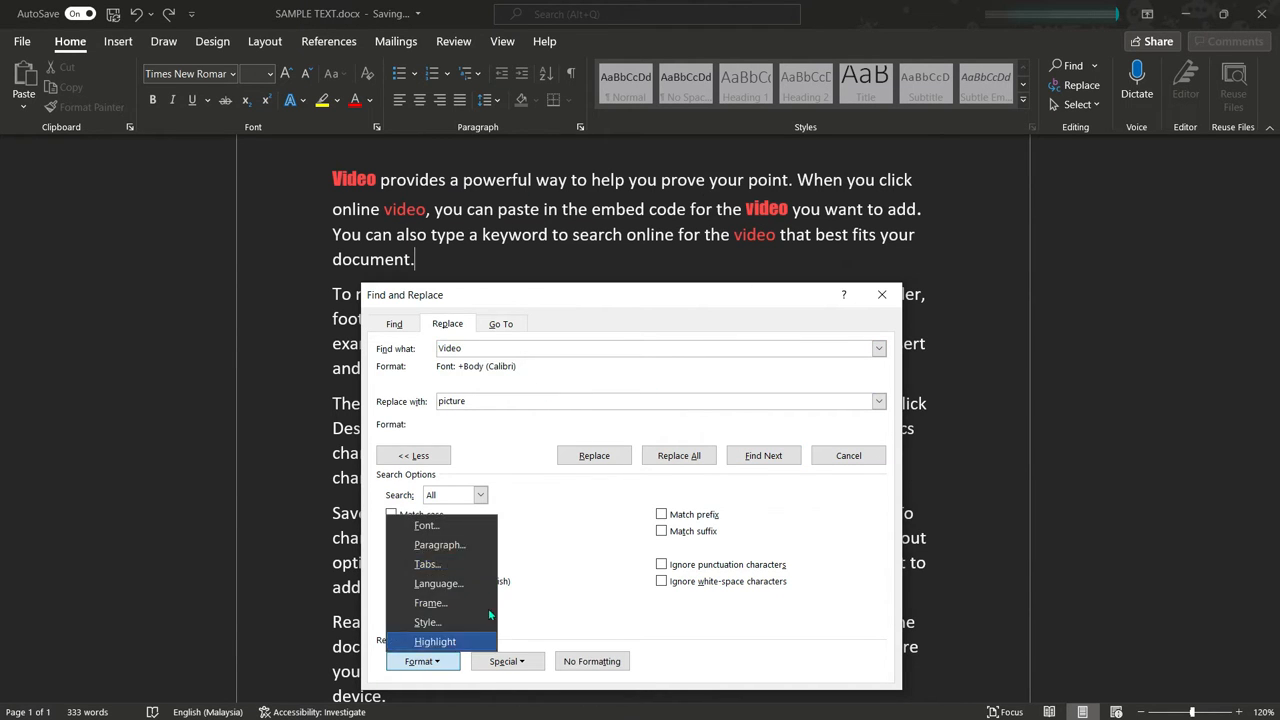
left_click(465, 531)
type("Impact")
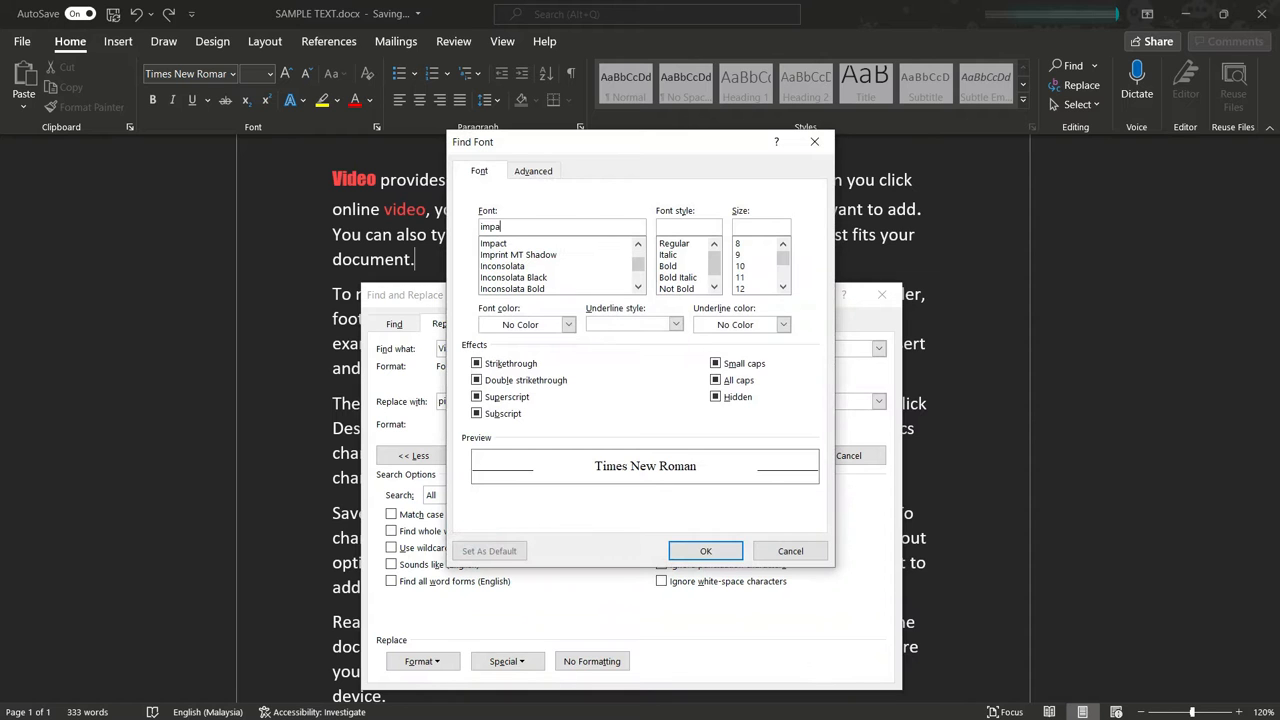
key("Return")
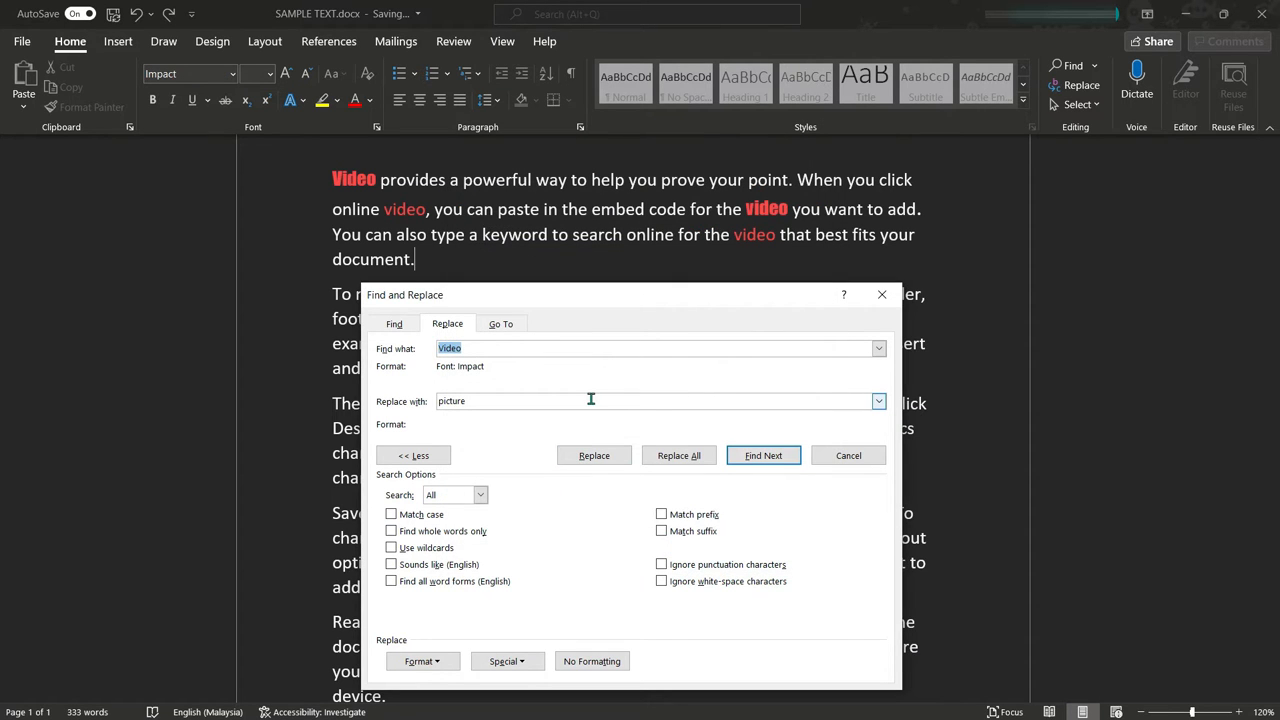
Set the font of the replacement text "picture" to Forte
left_click(506, 400)
left_click(421, 661)
left_click(448, 527)
type("fo")
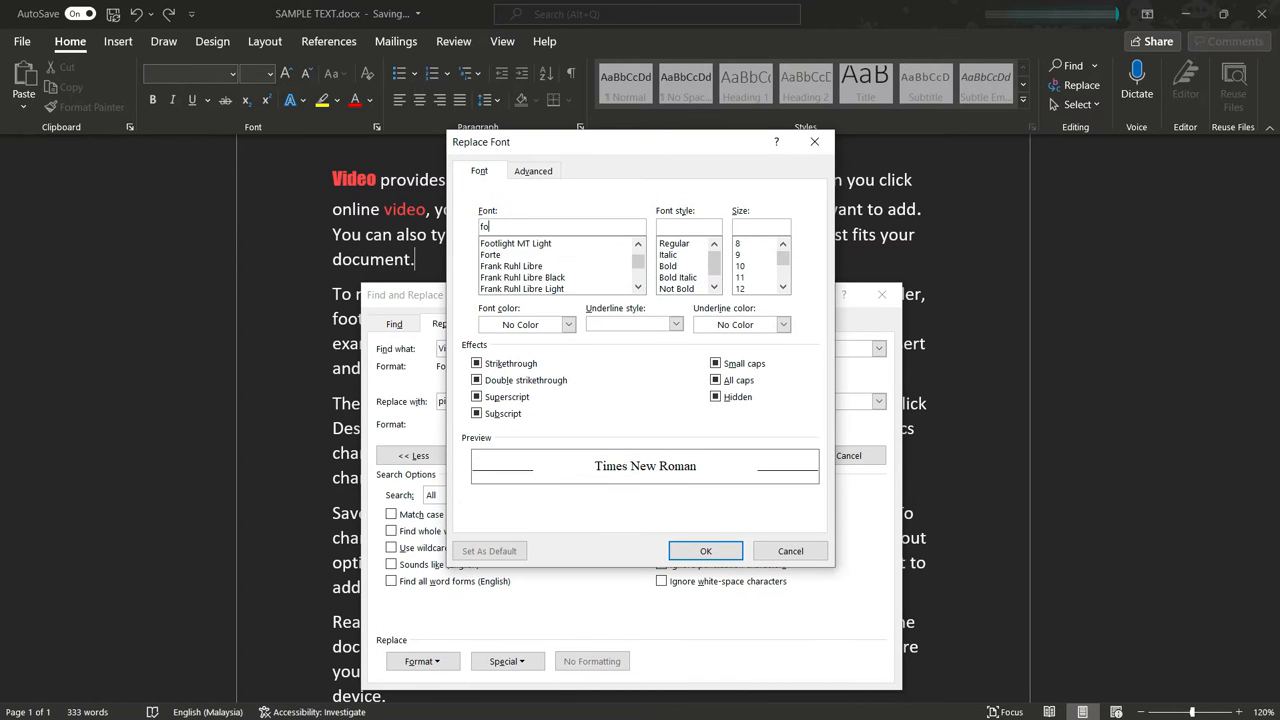
type("rte")
key("Return")
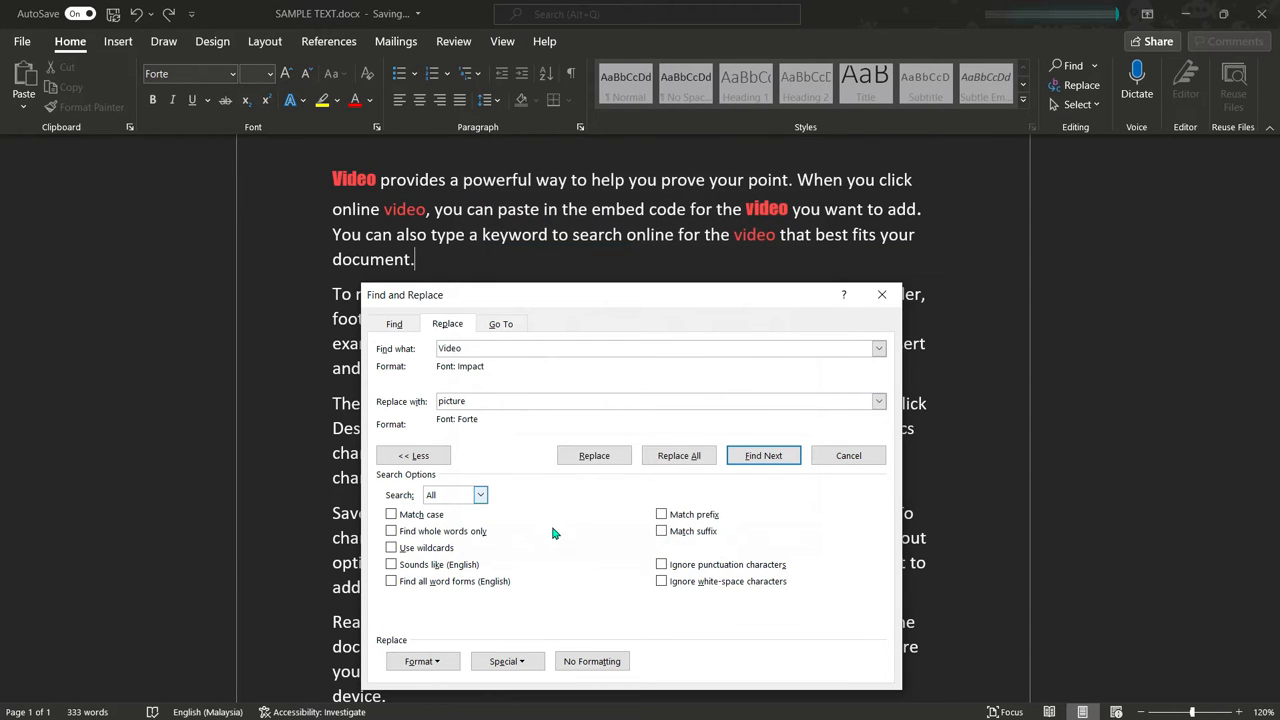
Replace all Impact-formatted "Video" matches with "picture" in Forte and close Find and Replace
left_click(683, 462)
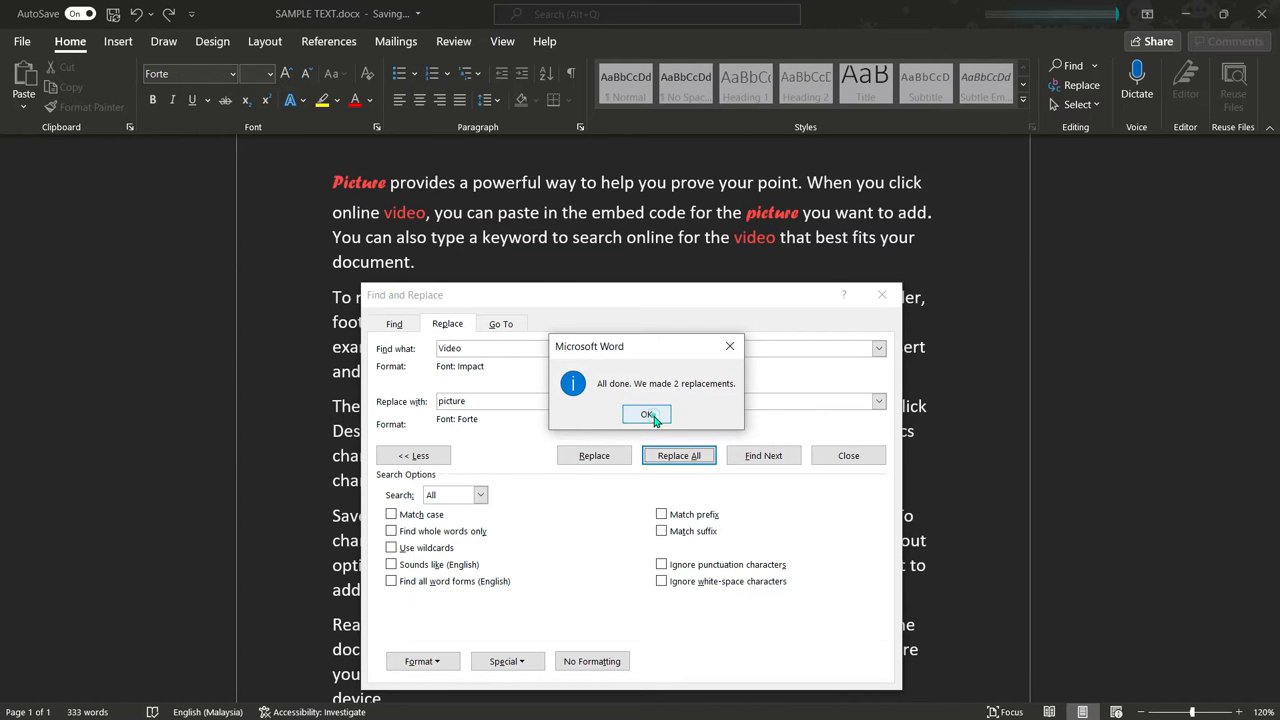
left_click(650, 417)
scroll(1043, 450, "up", 2)
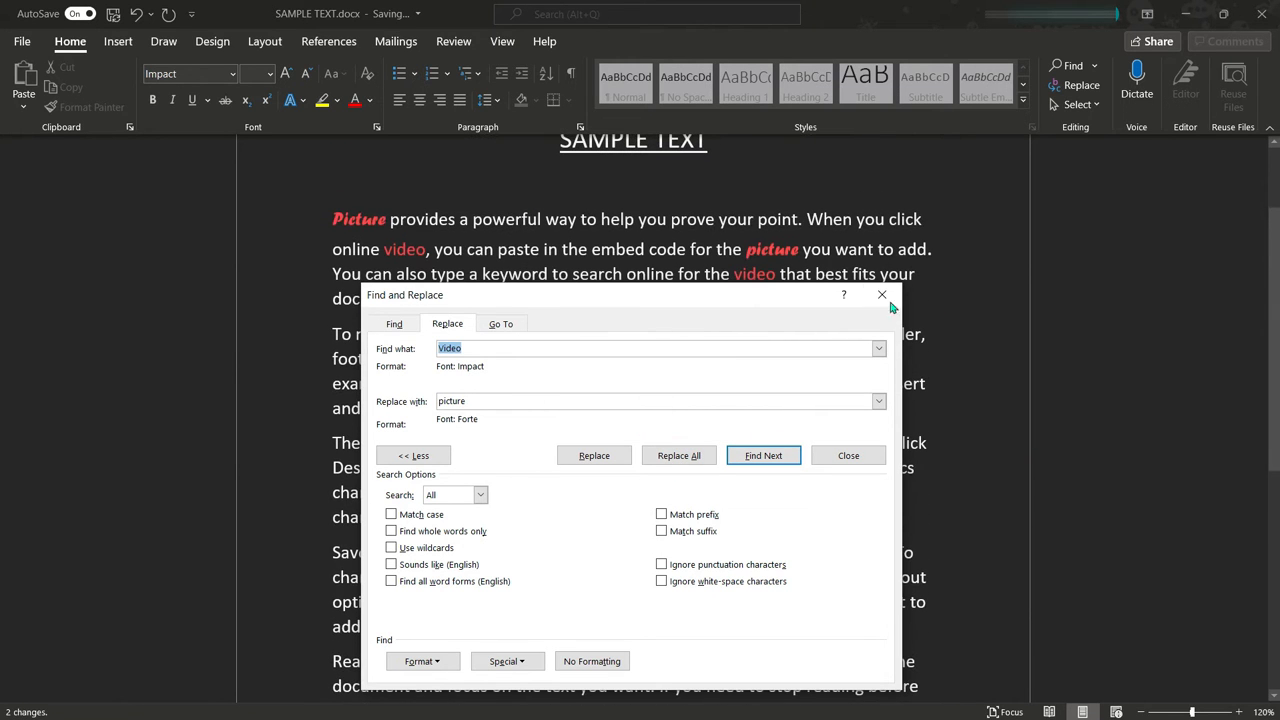
left_click(872, 296)
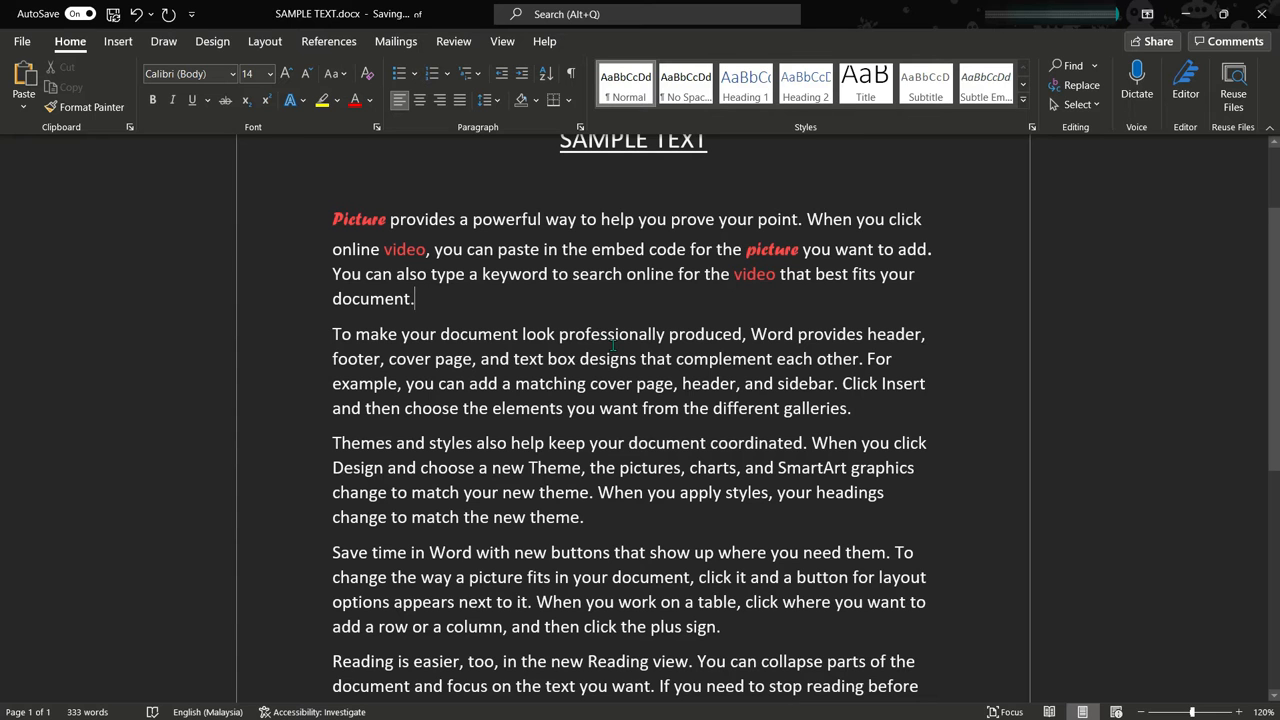
Look through the format and special options available in Find and Replace
key("ctrl+h")
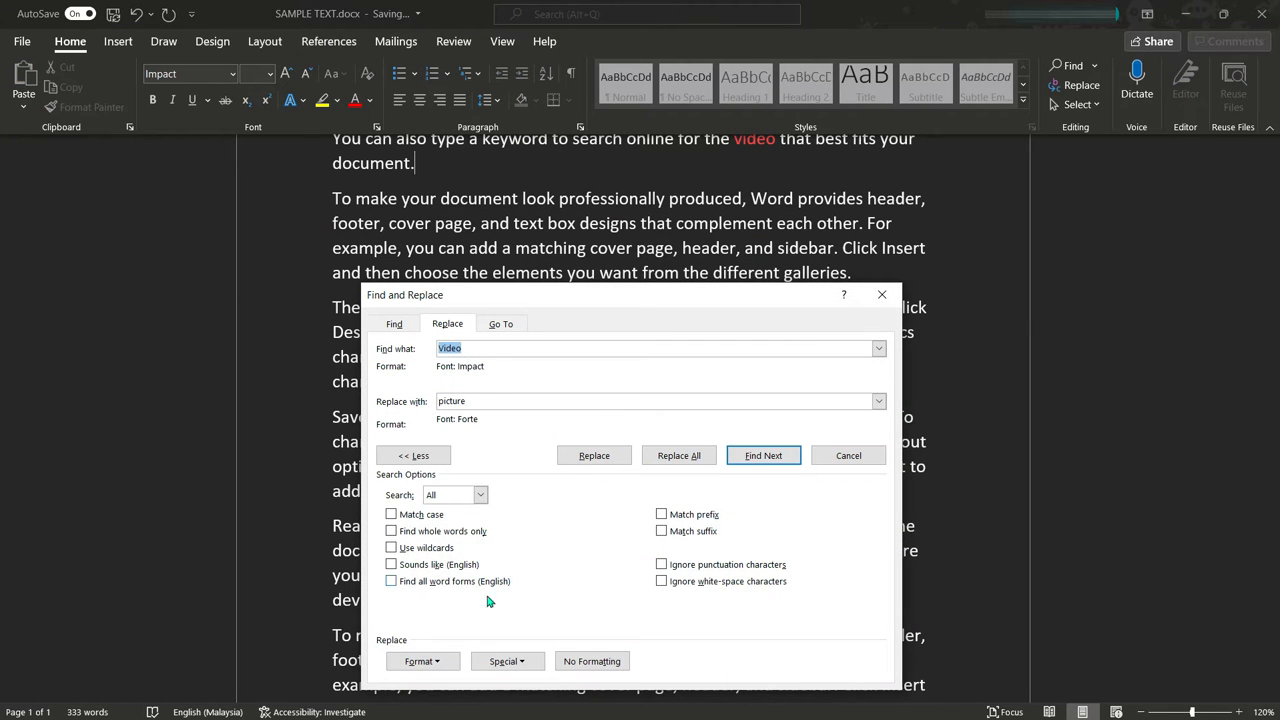
left_click(428, 661)
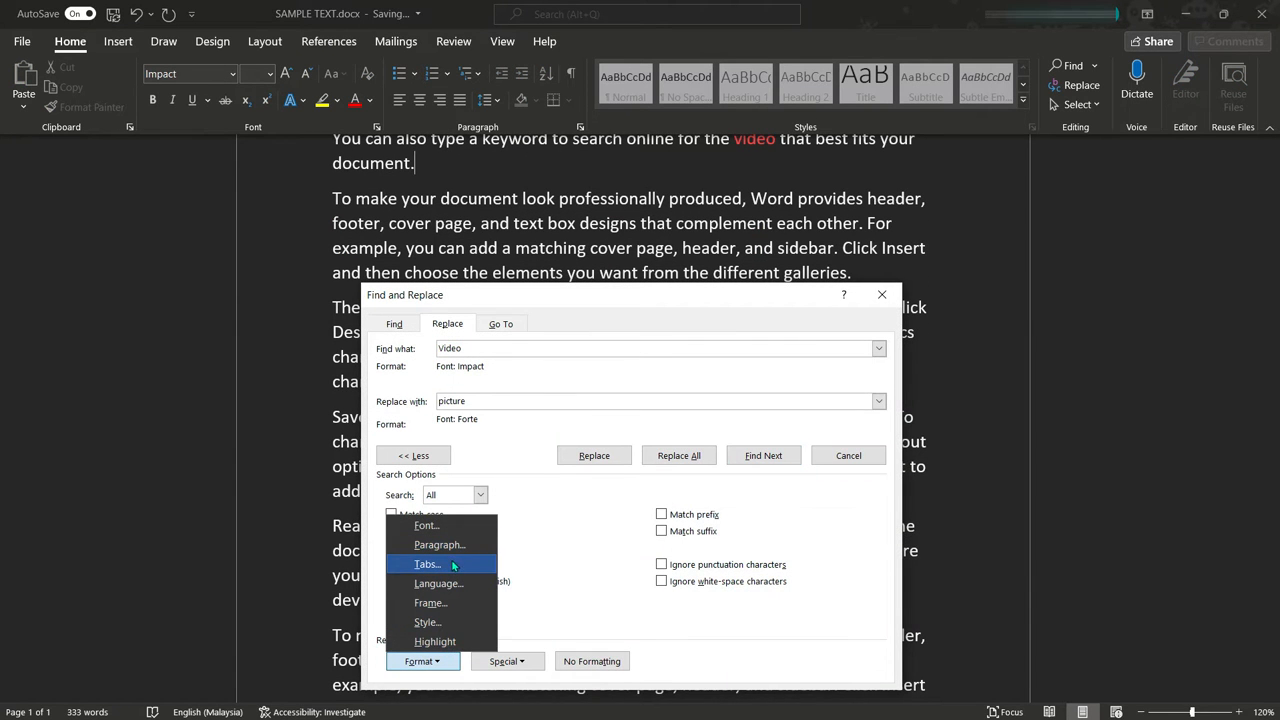
left_click(530, 665)
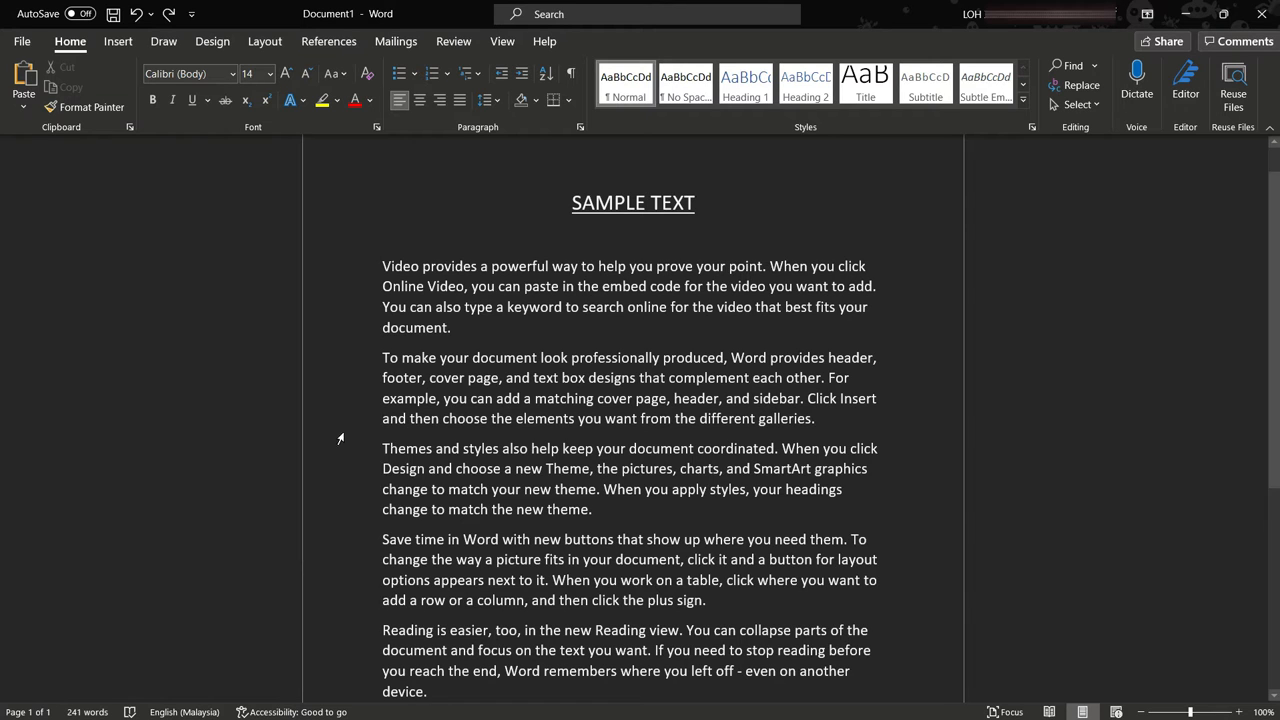
Bold "Themes" and the three occurrences of "theme" in the third paragraph of Document1 together
double_click(408, 449)
double_click(568, 468, "ctrl")
double_click(579, 489, "ctrl")
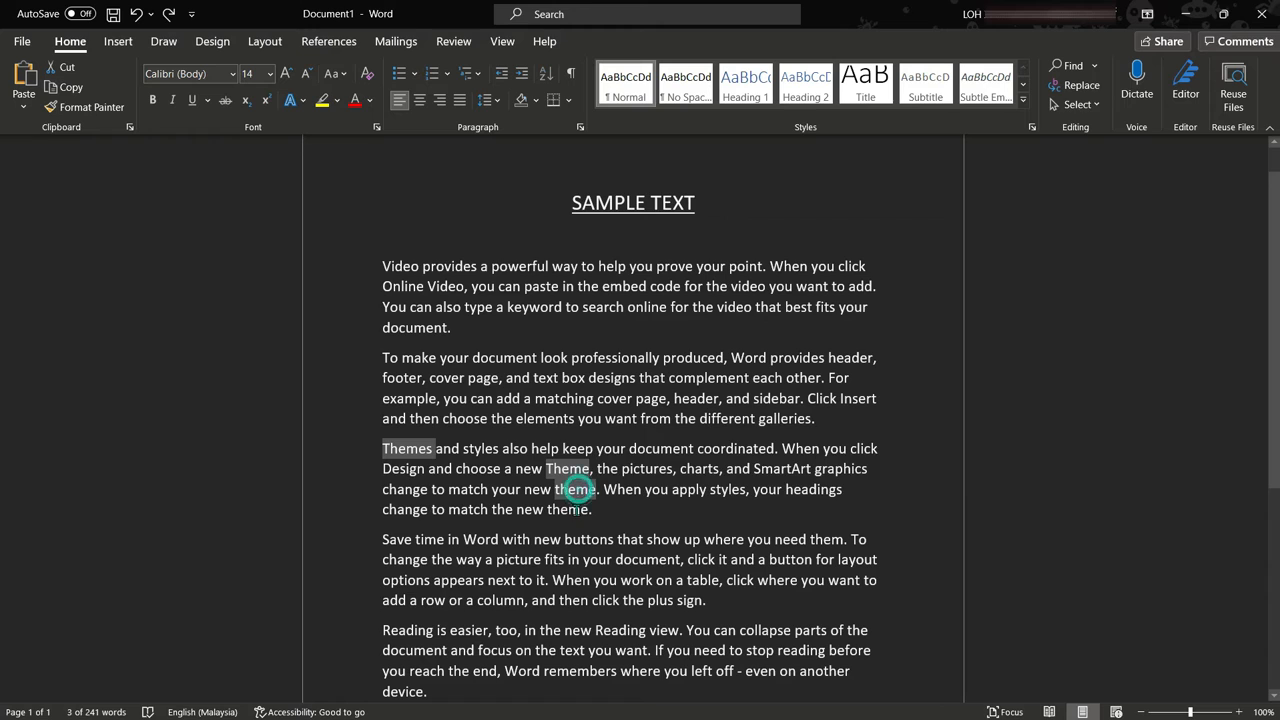
double_click(568, 510, "ctrl")
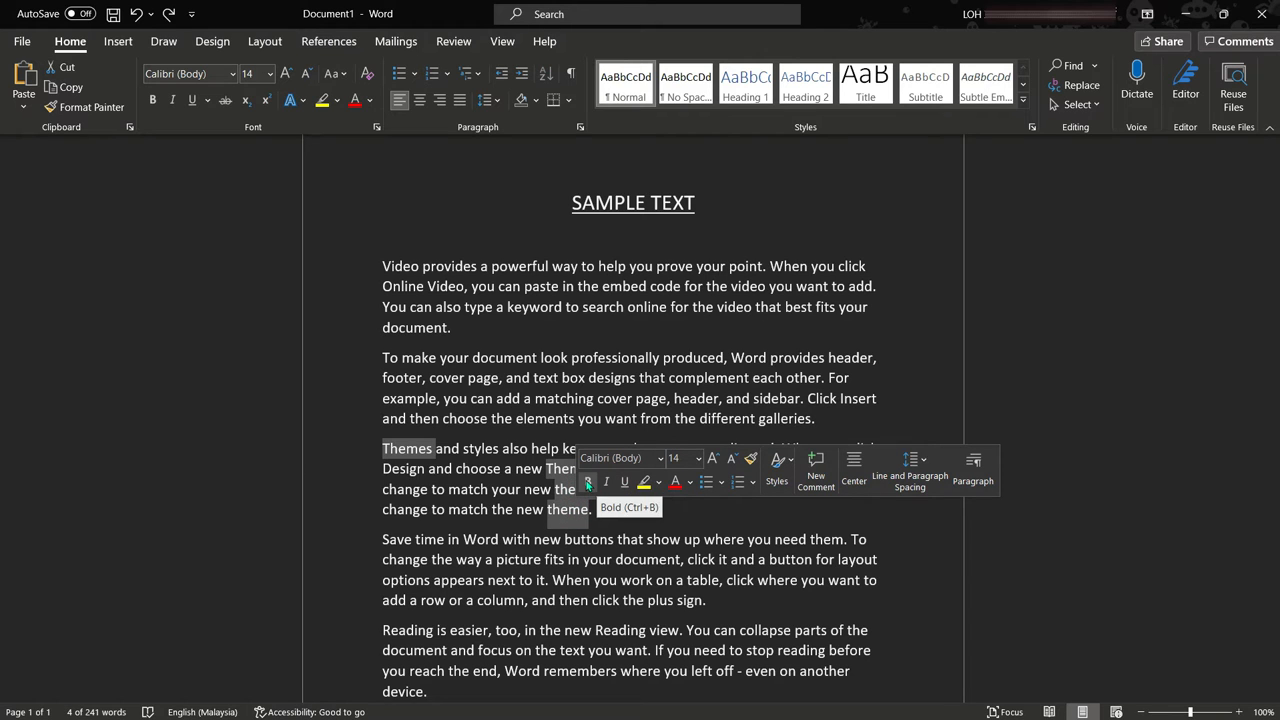
left_click(588, 482)
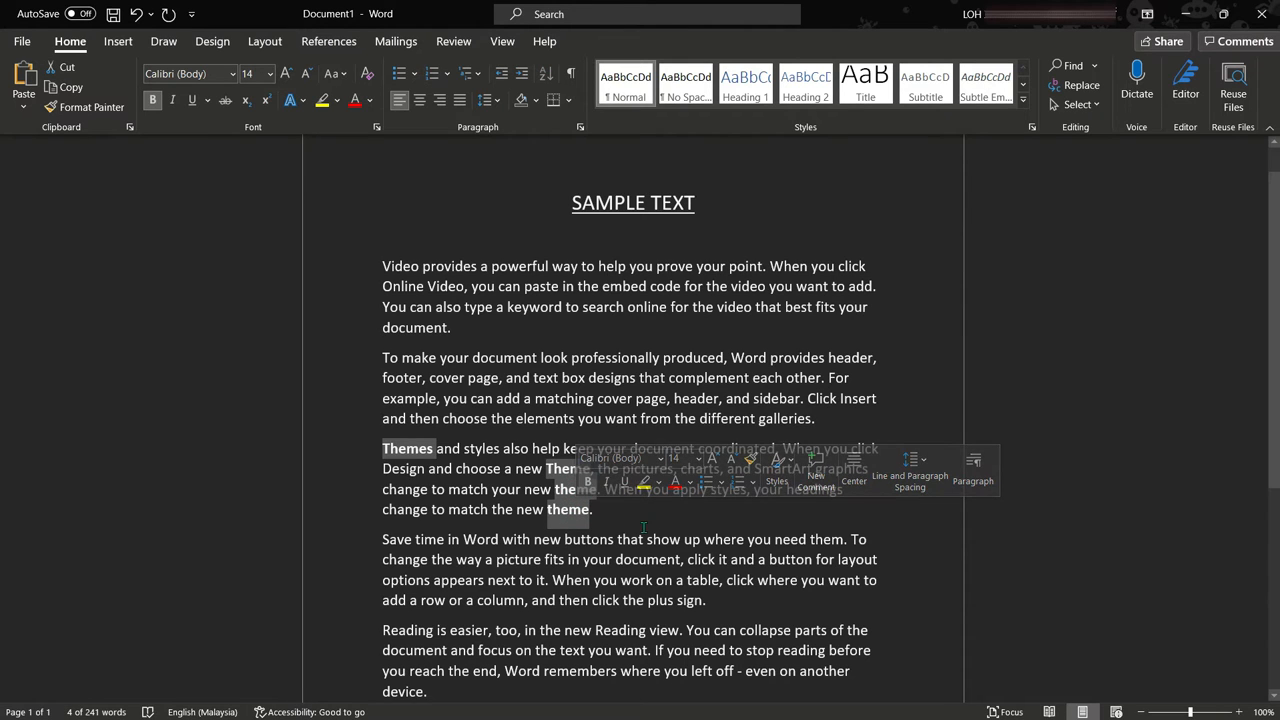
left_click(621, 518)
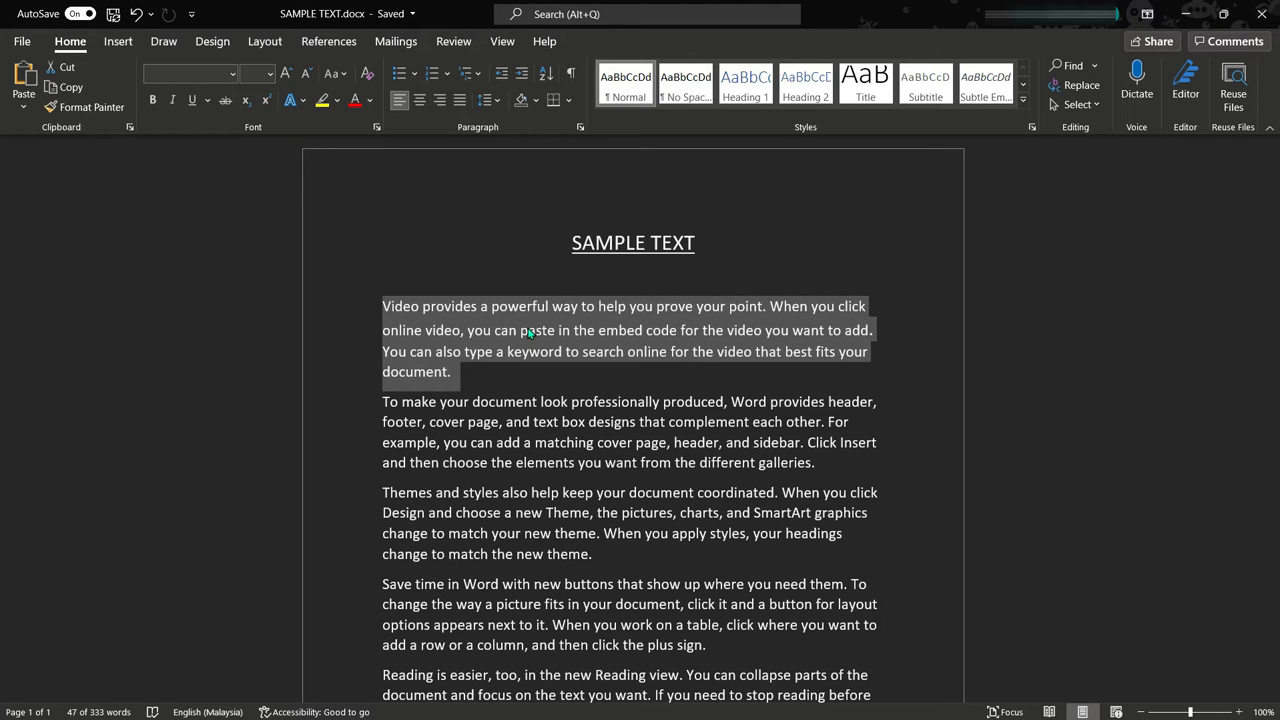
Cycle the selected first paragraph of SAMPLE TEXT.docx through the letter case styles, including all uppercase
key("shift+F3")
key("shift+F3")
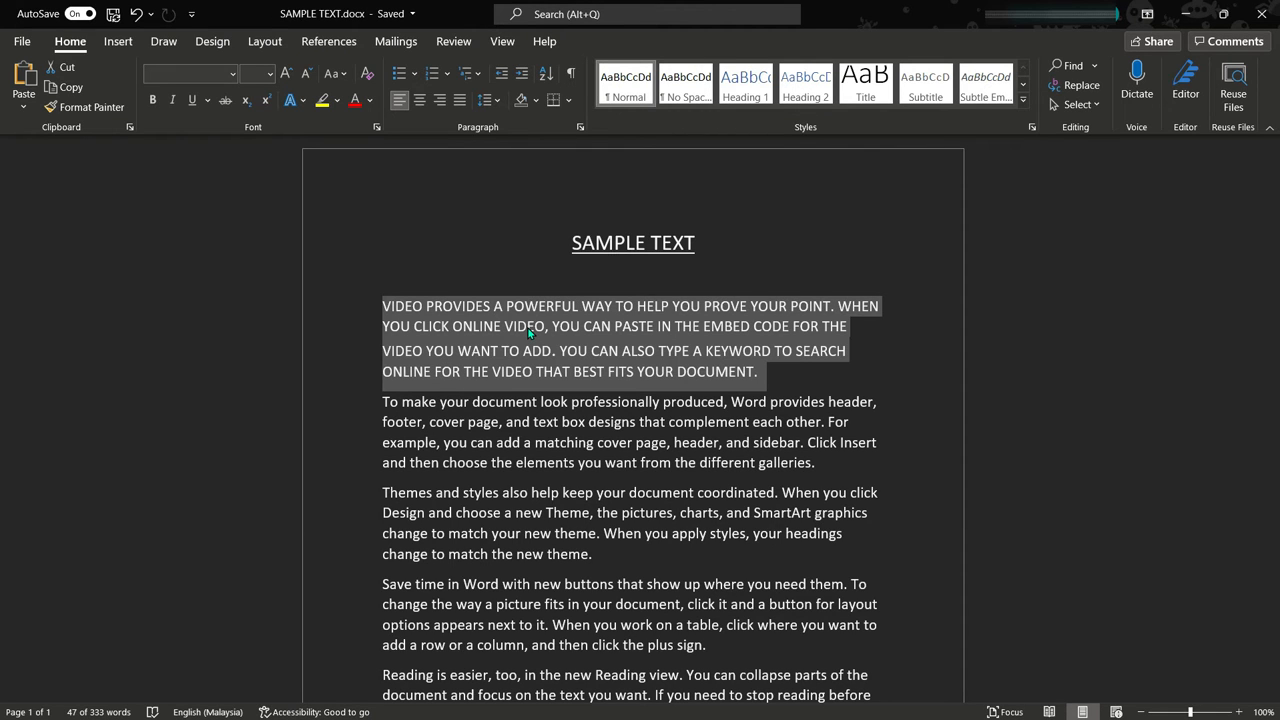
key("shift+F3")
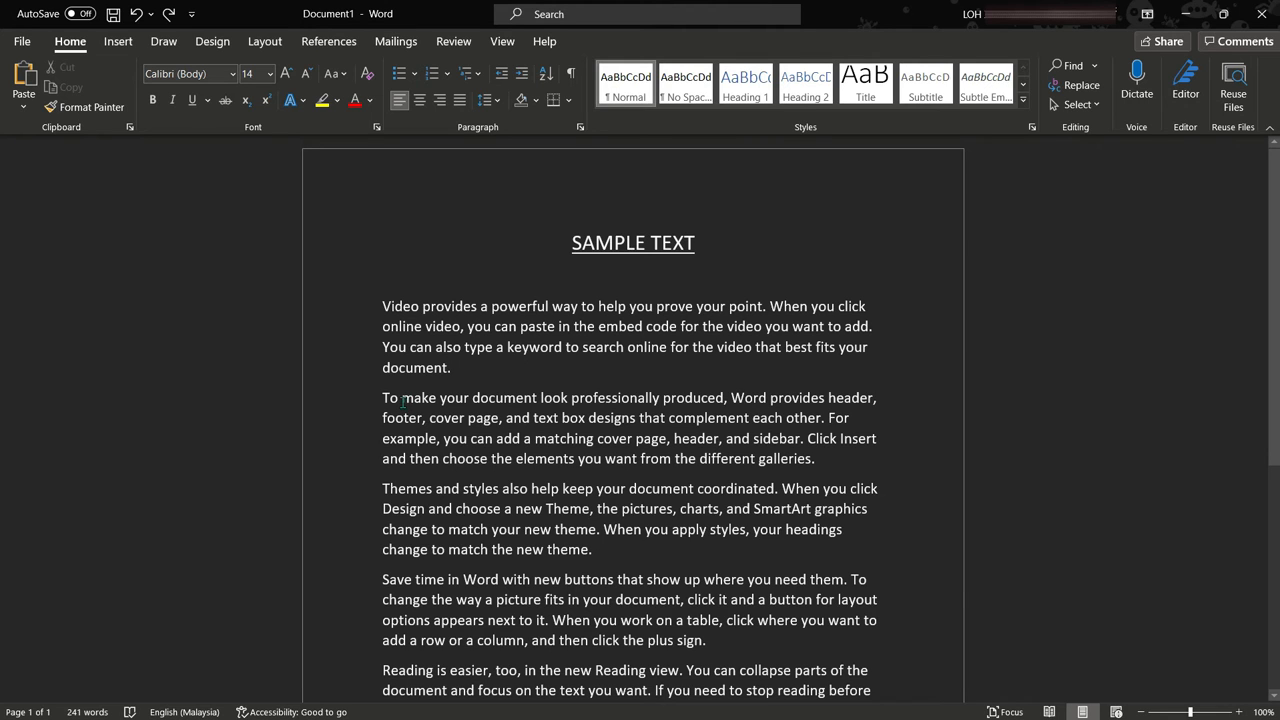
Save Document1's second paragraph to the Quick Part Gallery as "Step 1", with the pasted paragraph text as its description
left_click_drag(385, 397, 818, 466)
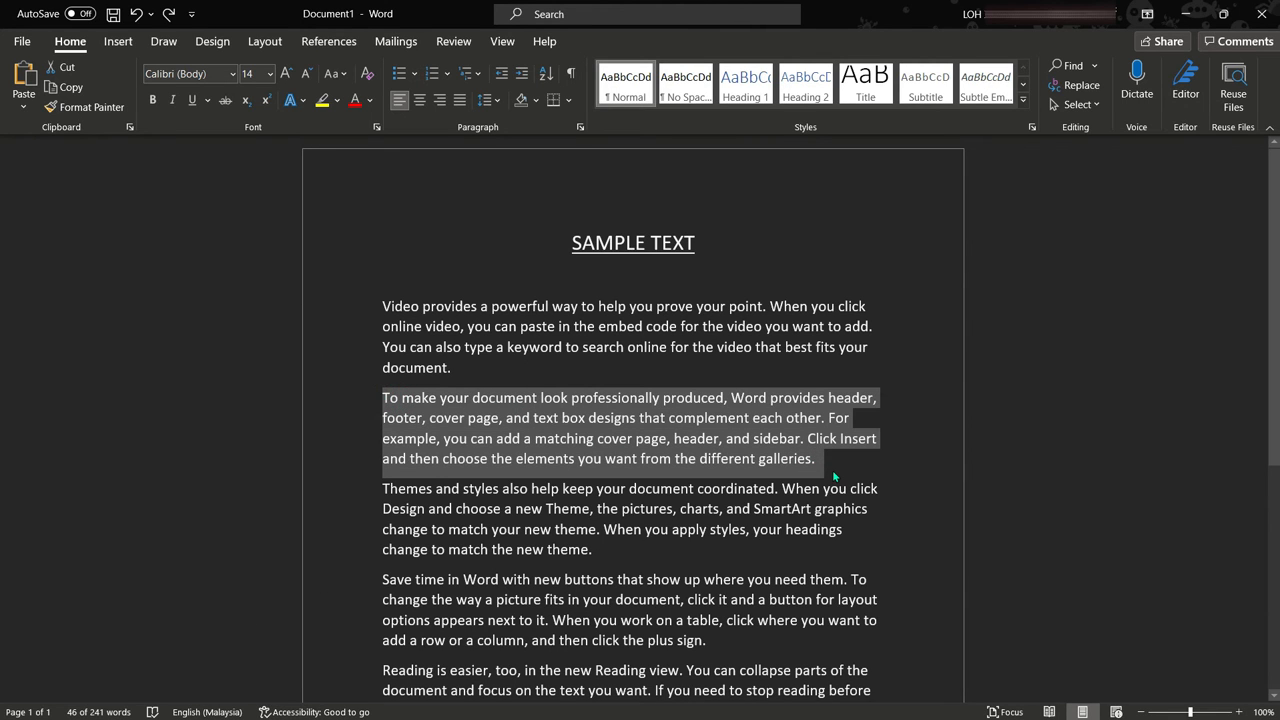
left_click(118, 41)
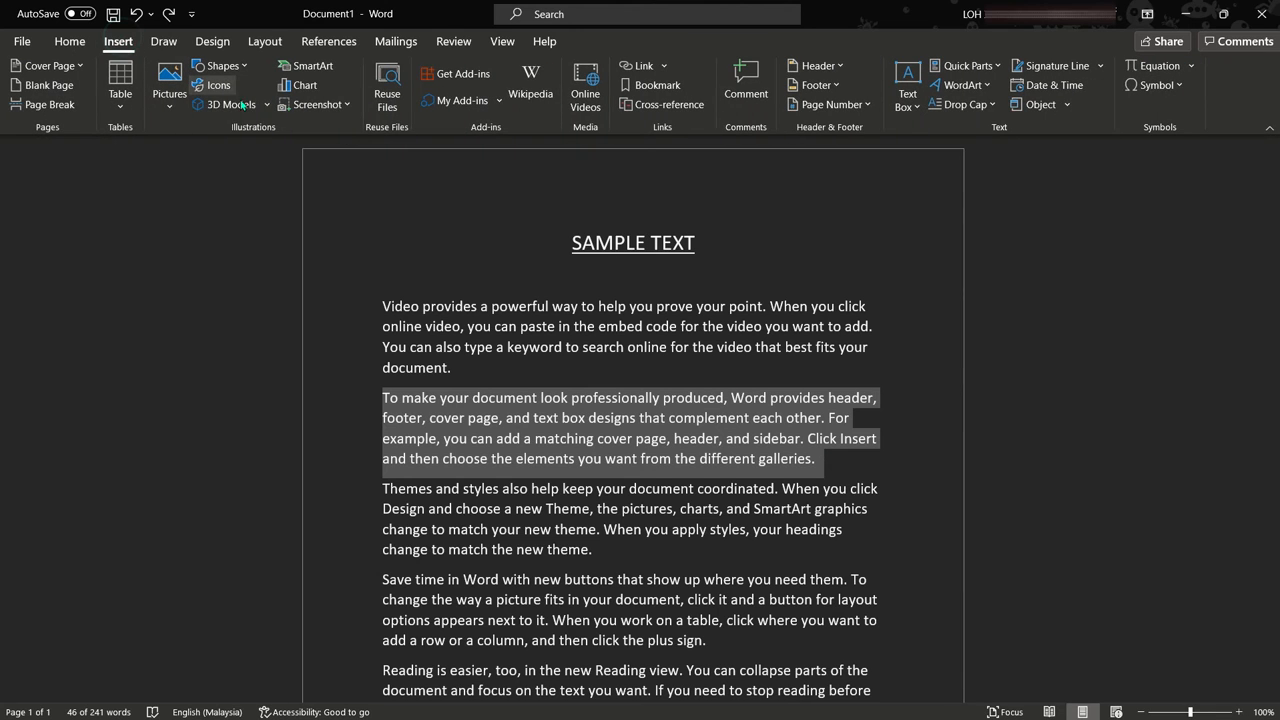
left_click(966, 65)
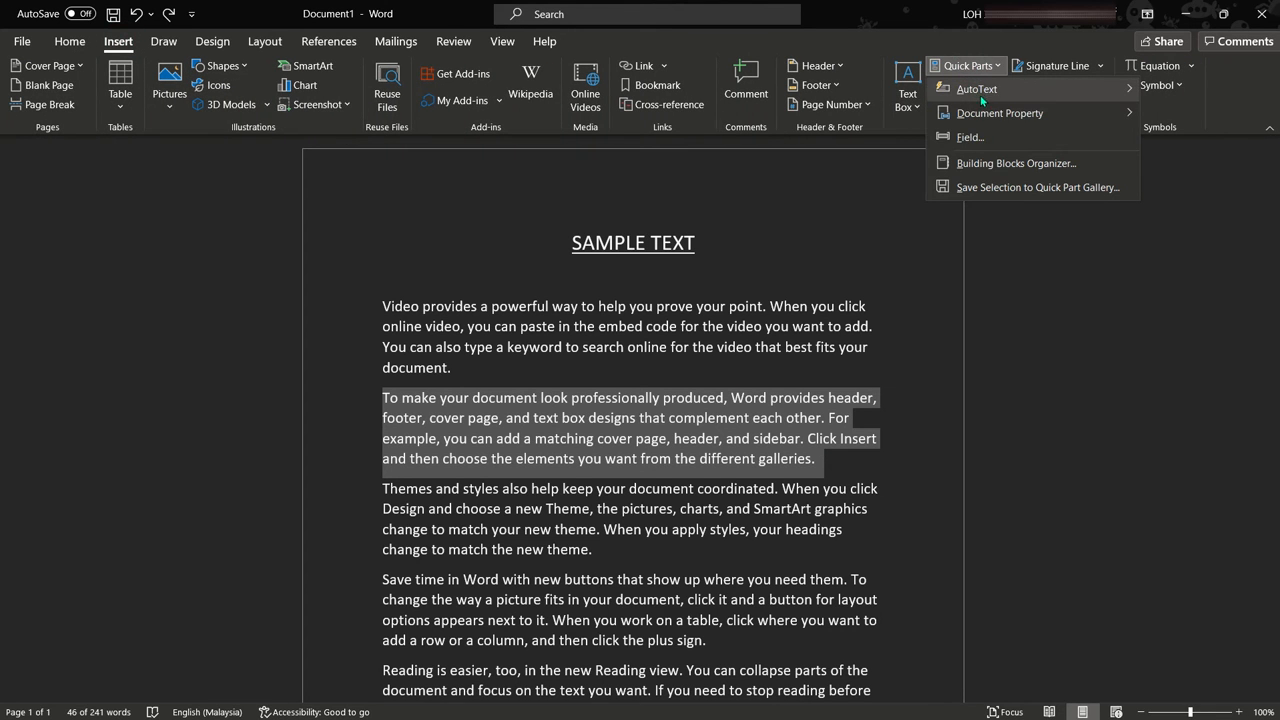
mouse_move(986, 118)
left_click(995, 186)
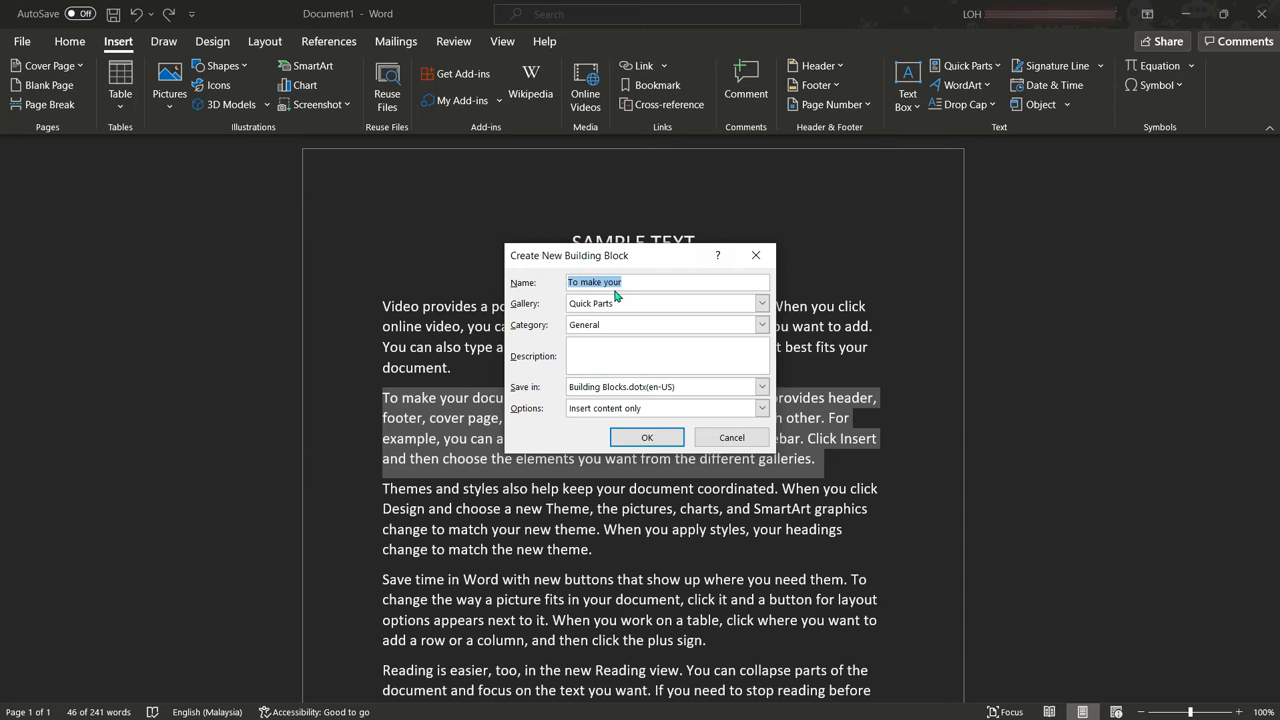
type("Step 1")
key("ctrl+v")
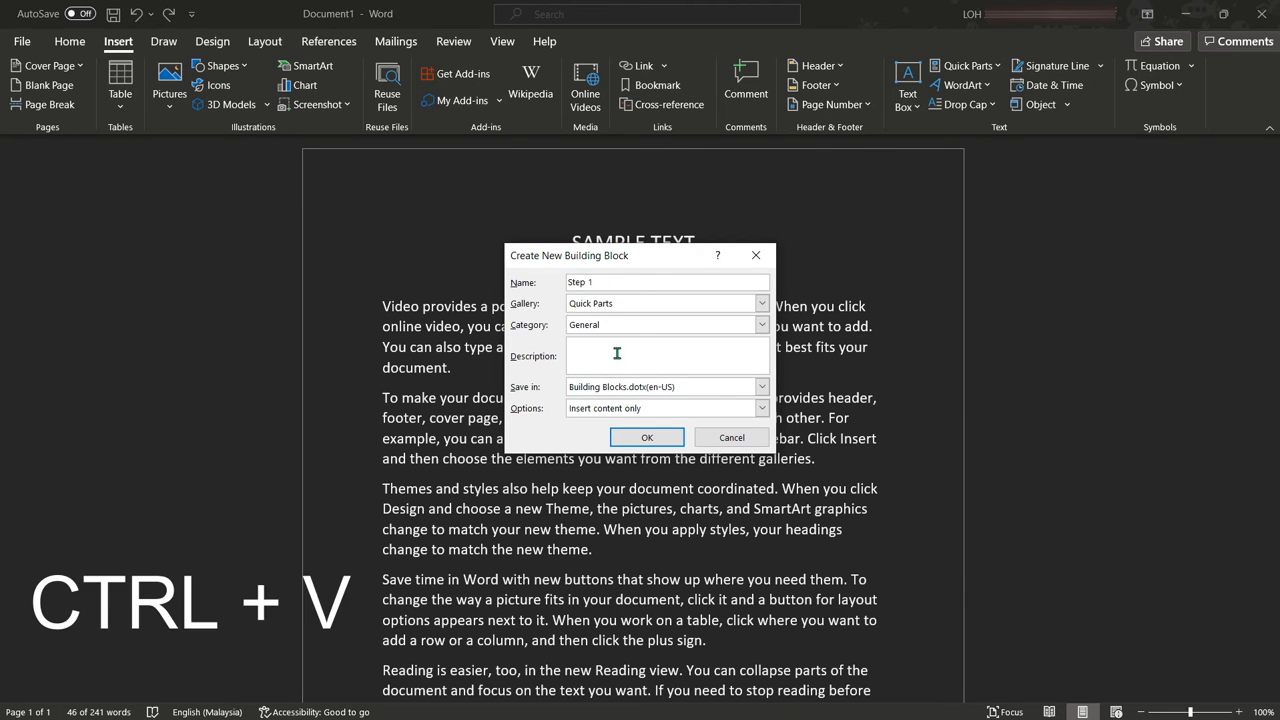
left_click(610, 357)
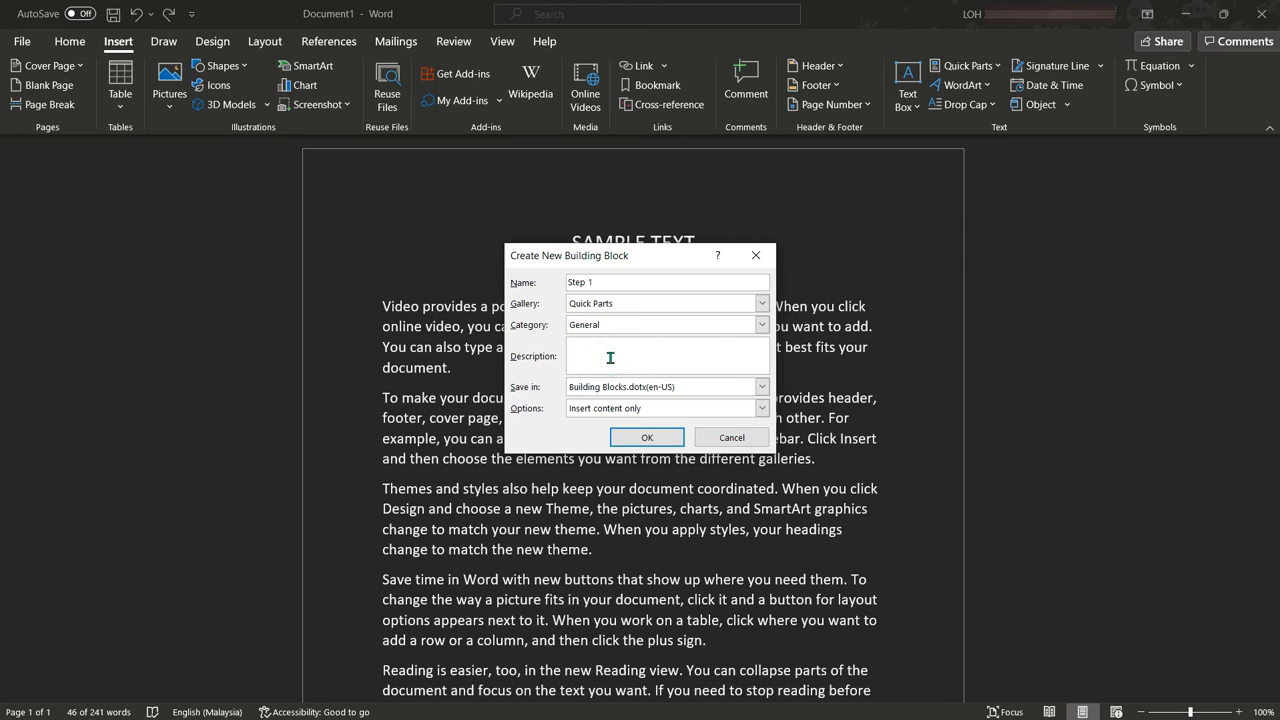
key("ctrl+v")
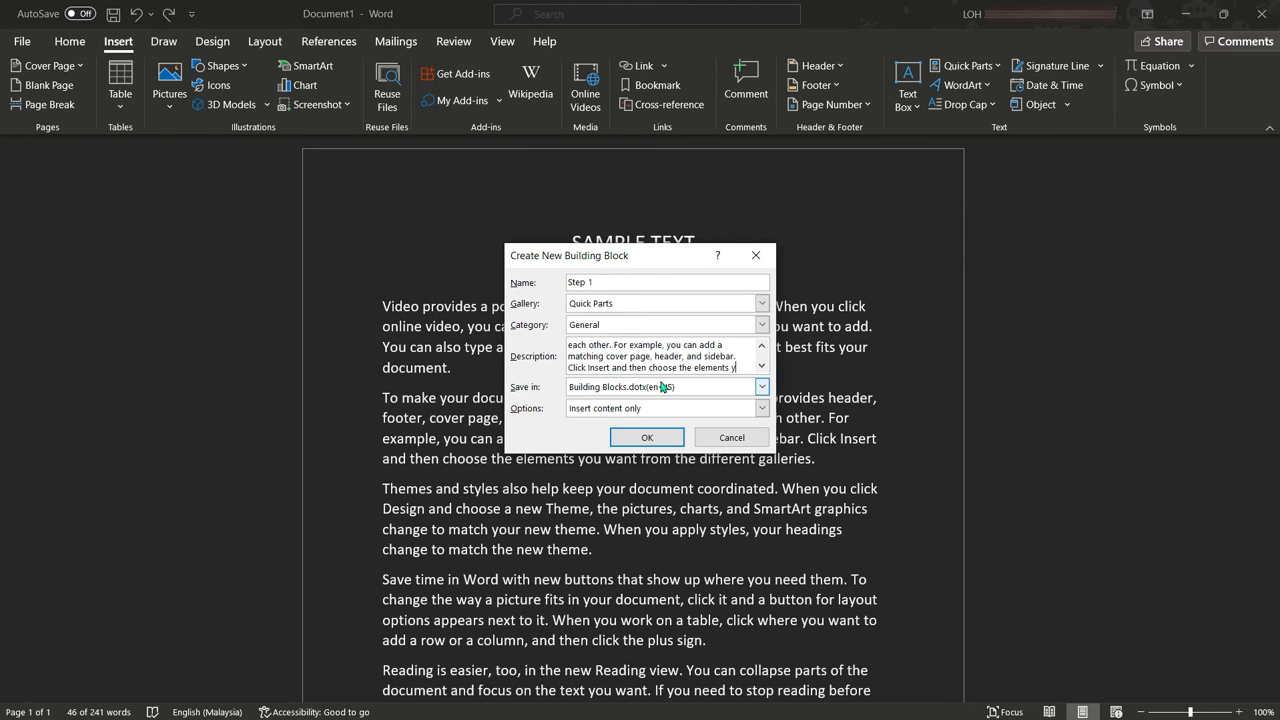
left_click(647, 438)
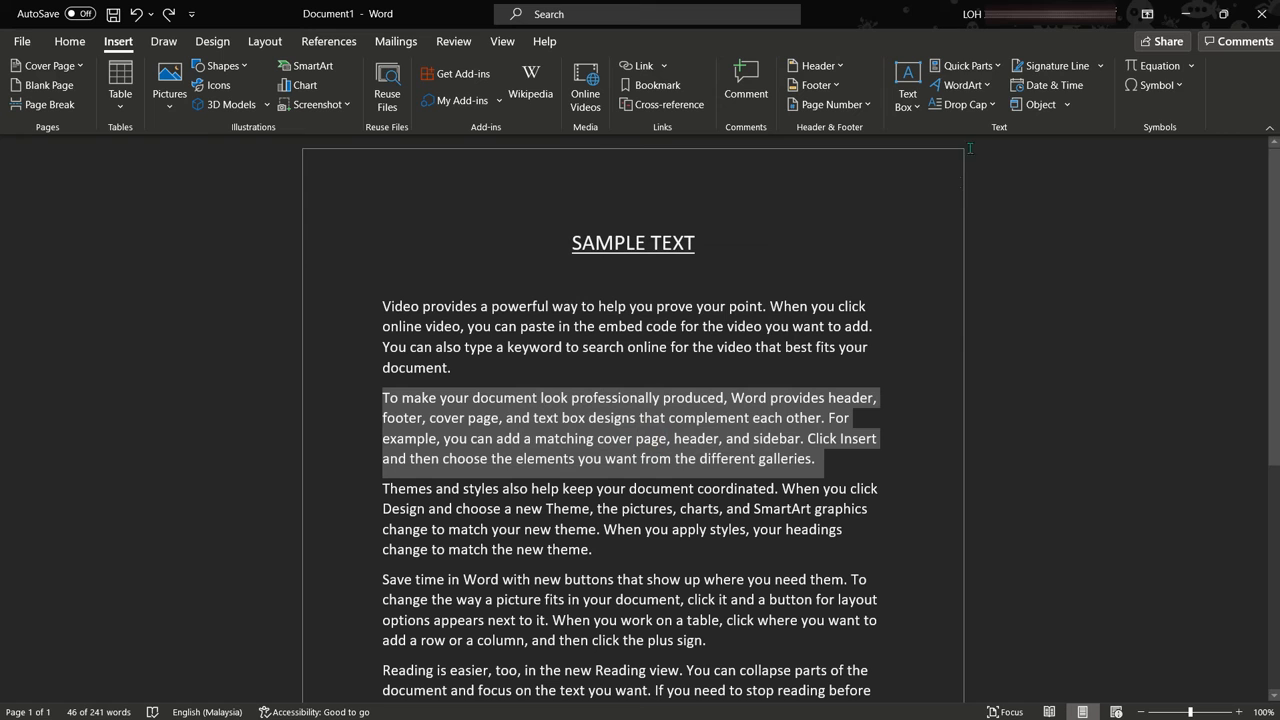
Insert the "Step 1" Quick Part twice on the empty line below the last paragraph of Document1
left_click(966, 66)
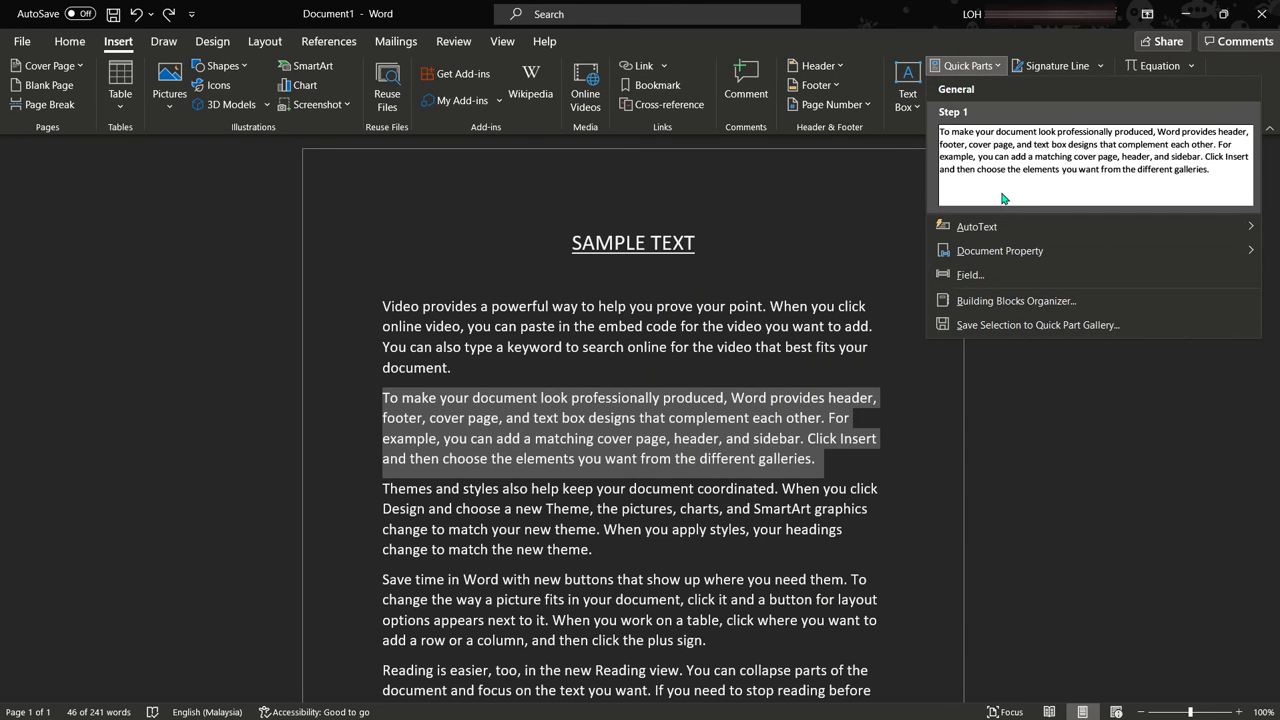
scroll(872, 274, "down", 5)
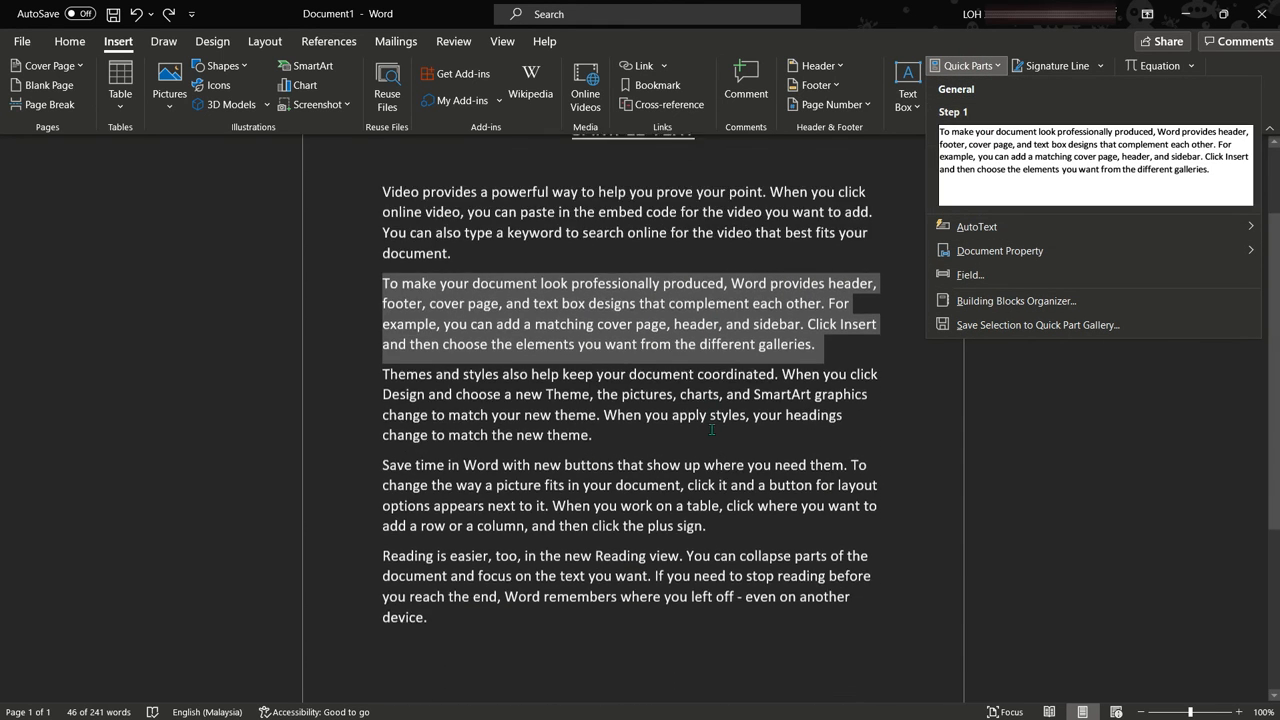
left_click(394, 445)
left_click(966, 66)
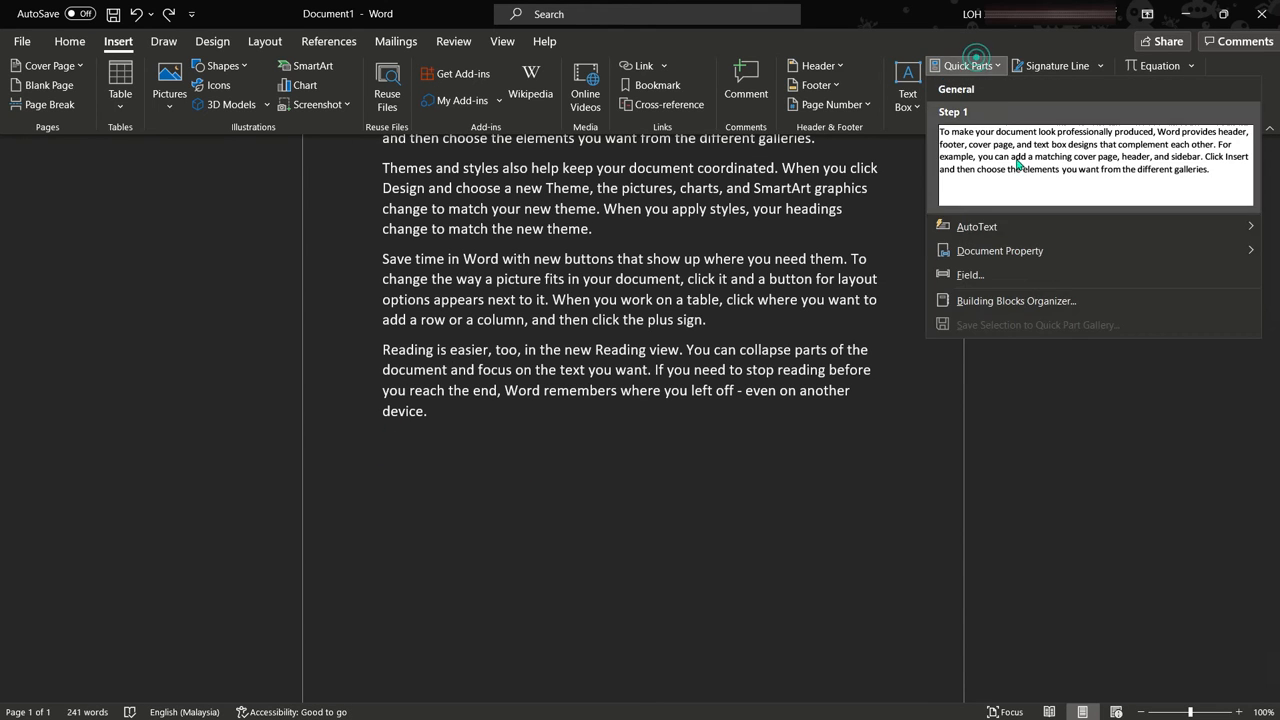
left_click(1020, 172)
left_click(993, 178)
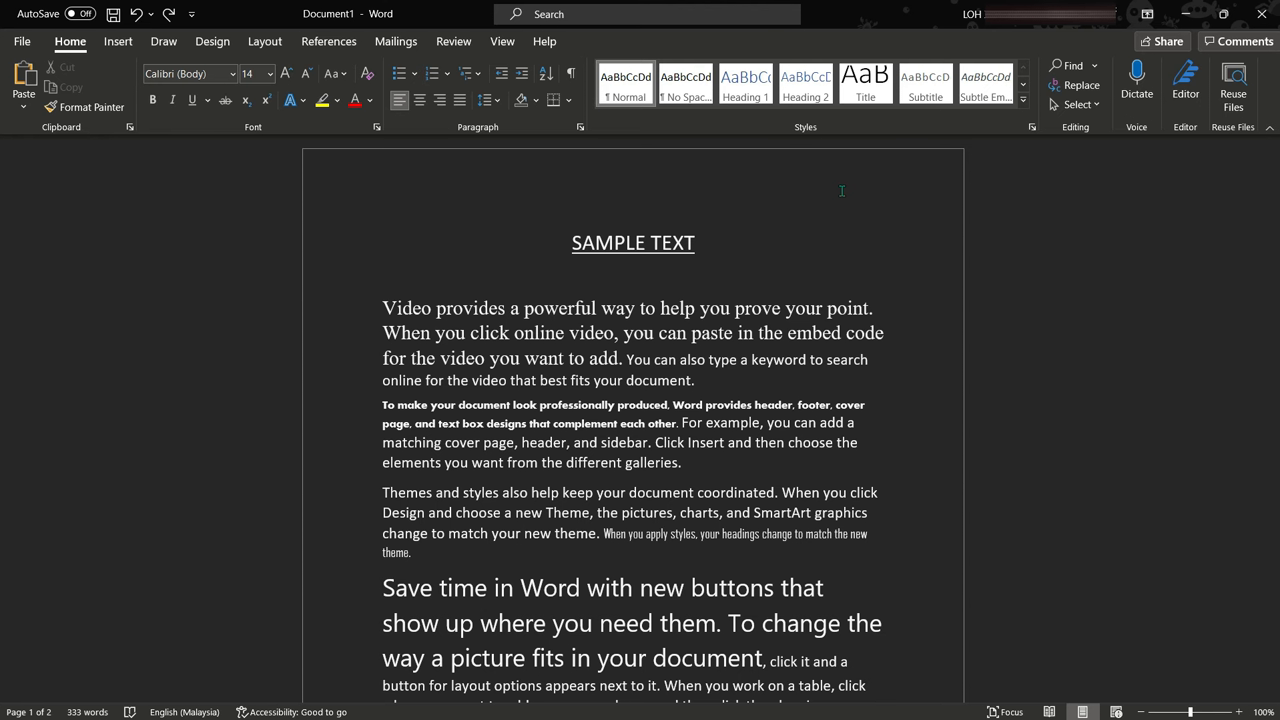
Copy the formatting of "keyword" onto the first two sentences of the first paragraph with Format Painter
double_click(776, 356)
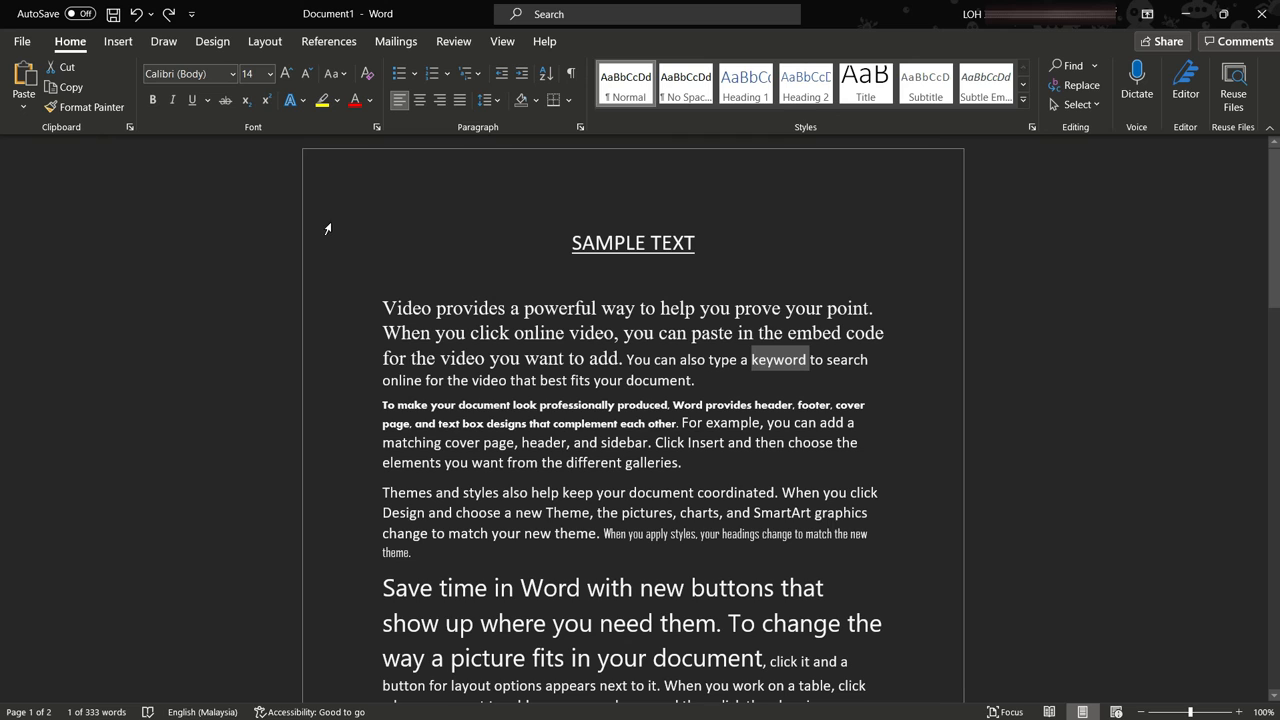
left_click(92, 108)
left_click_drag(610, 359, 359, 307)
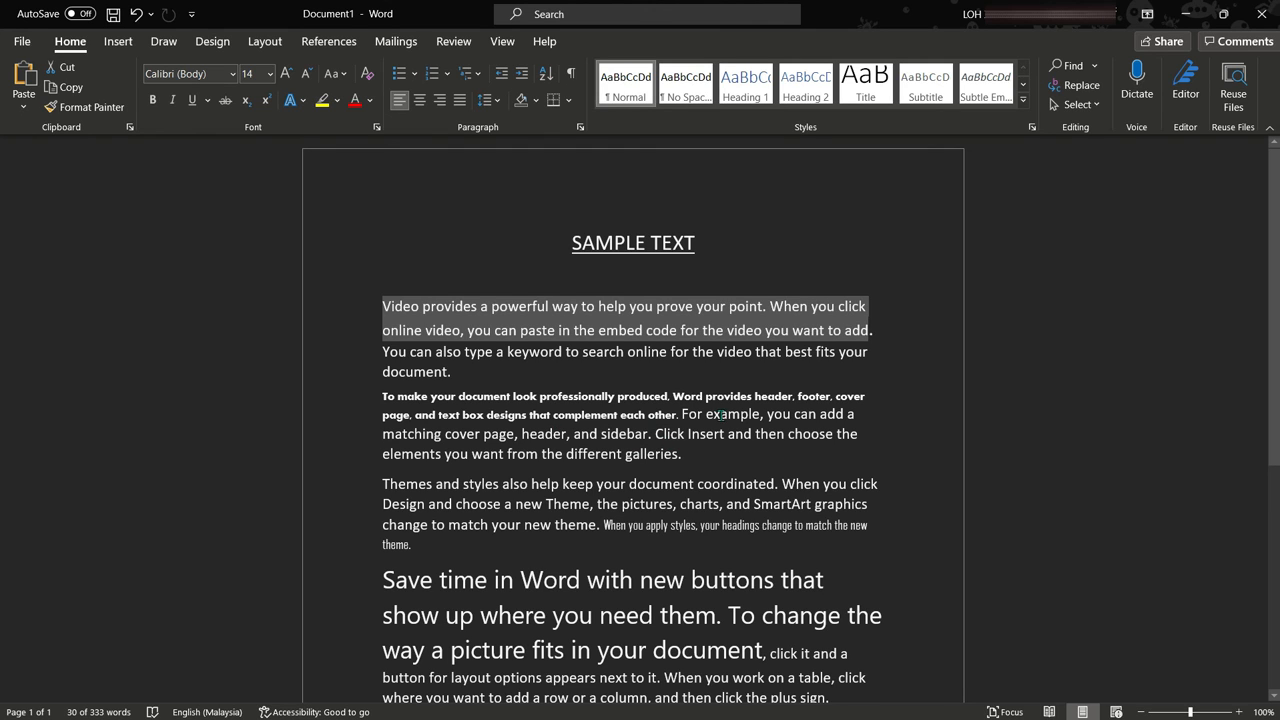
With Format Painter locked on, copy the formatting of "example" to the differently formatted passages in the second, third and fourth paragraphs
double_click(721, 414)
left_click(87, 104)
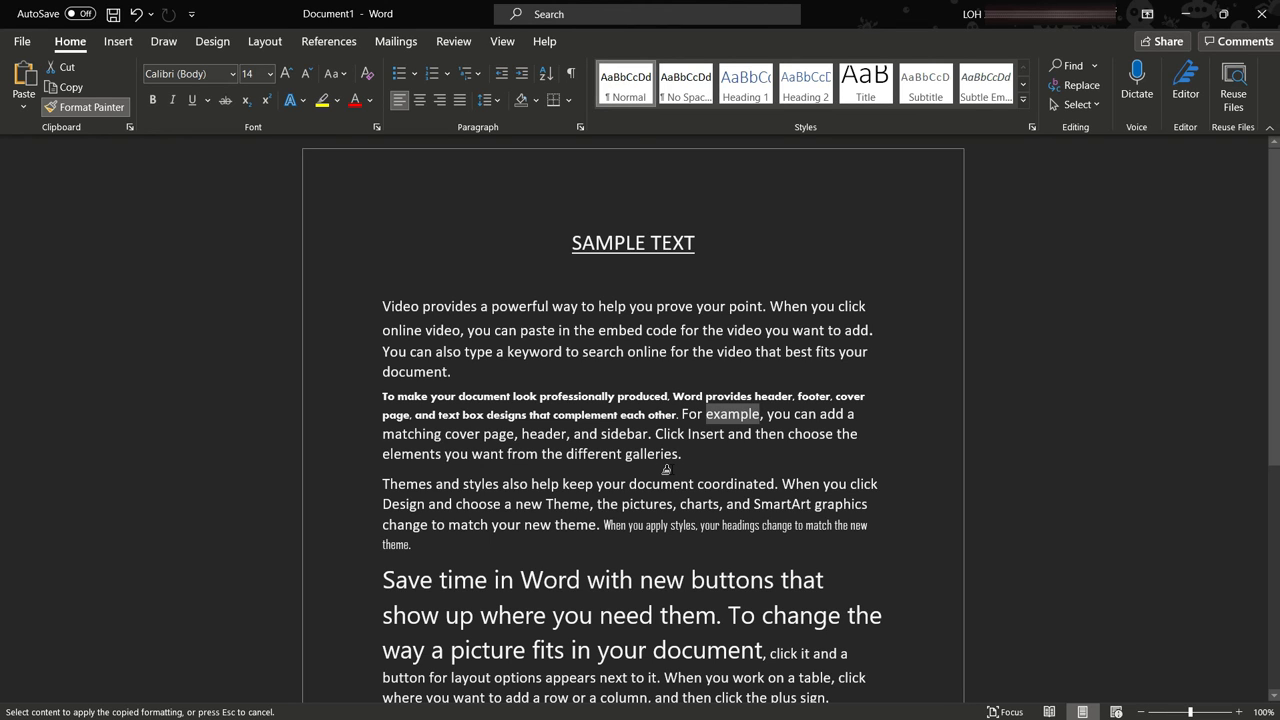
key("Escape")
left_click_drag(678, 414, 380, 398)
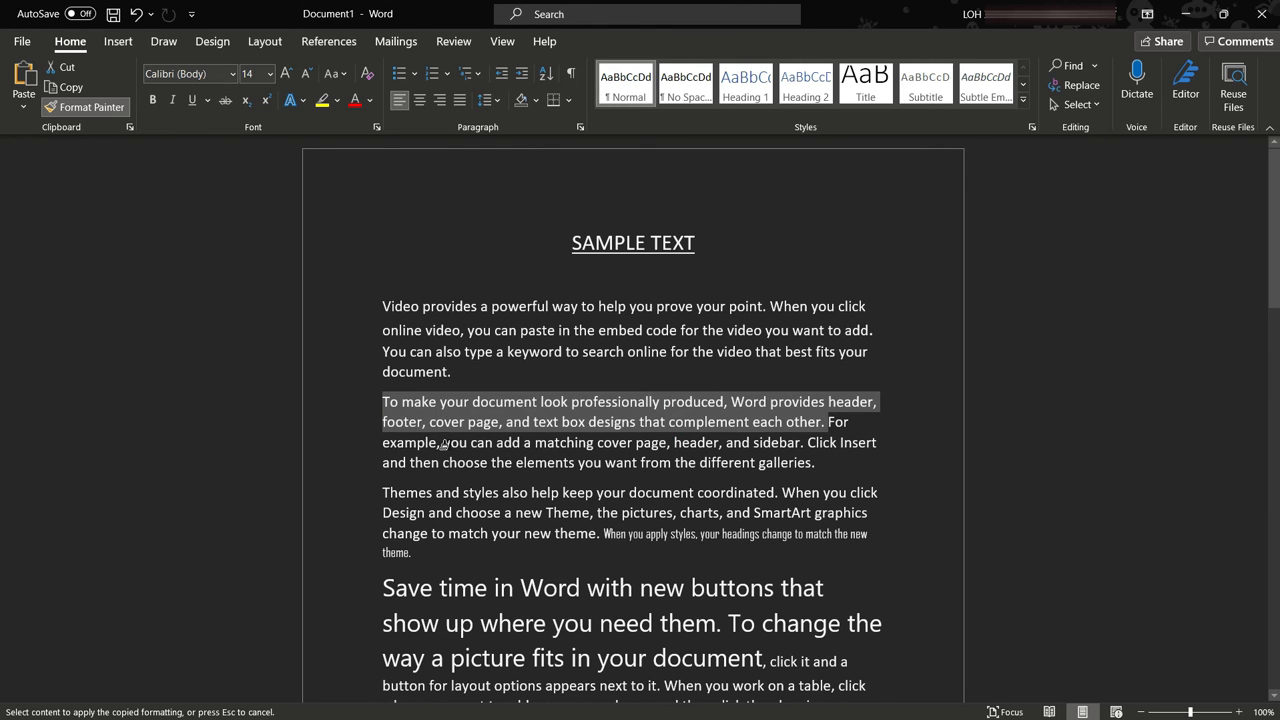
left_click_drag(595, 534, 411, 553)
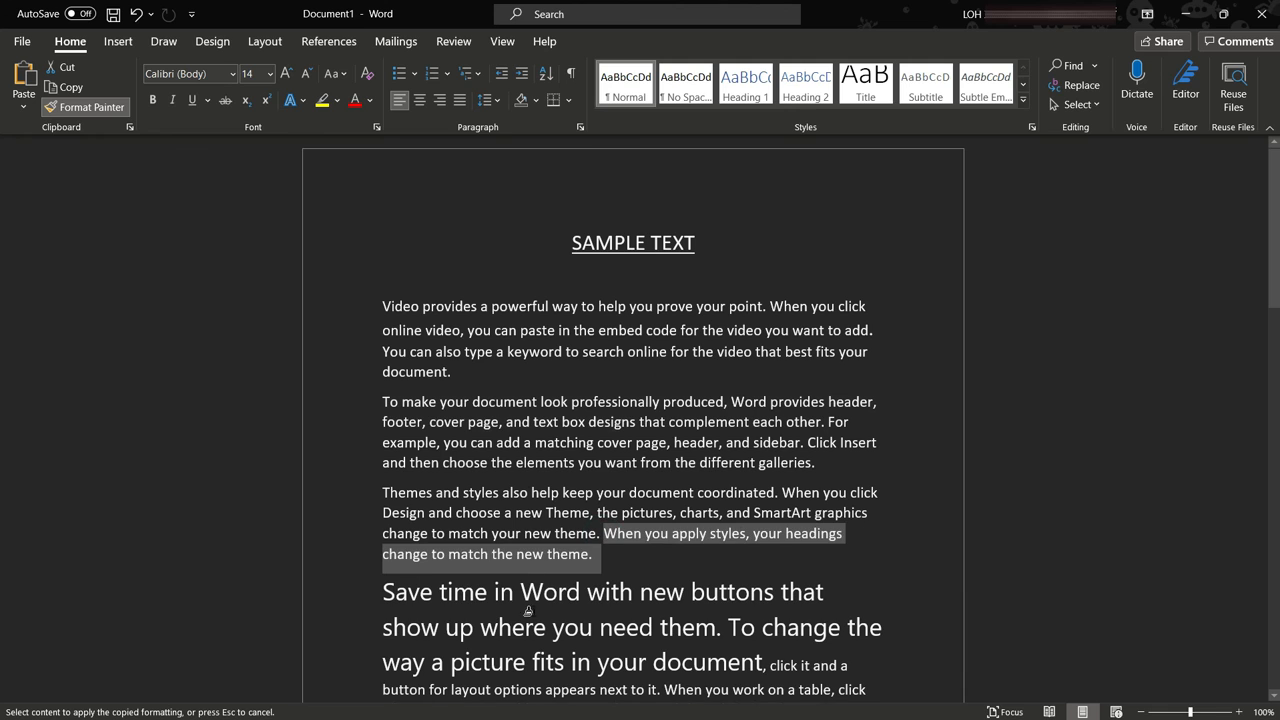
left_click_drag(380, 597, 763, 670)
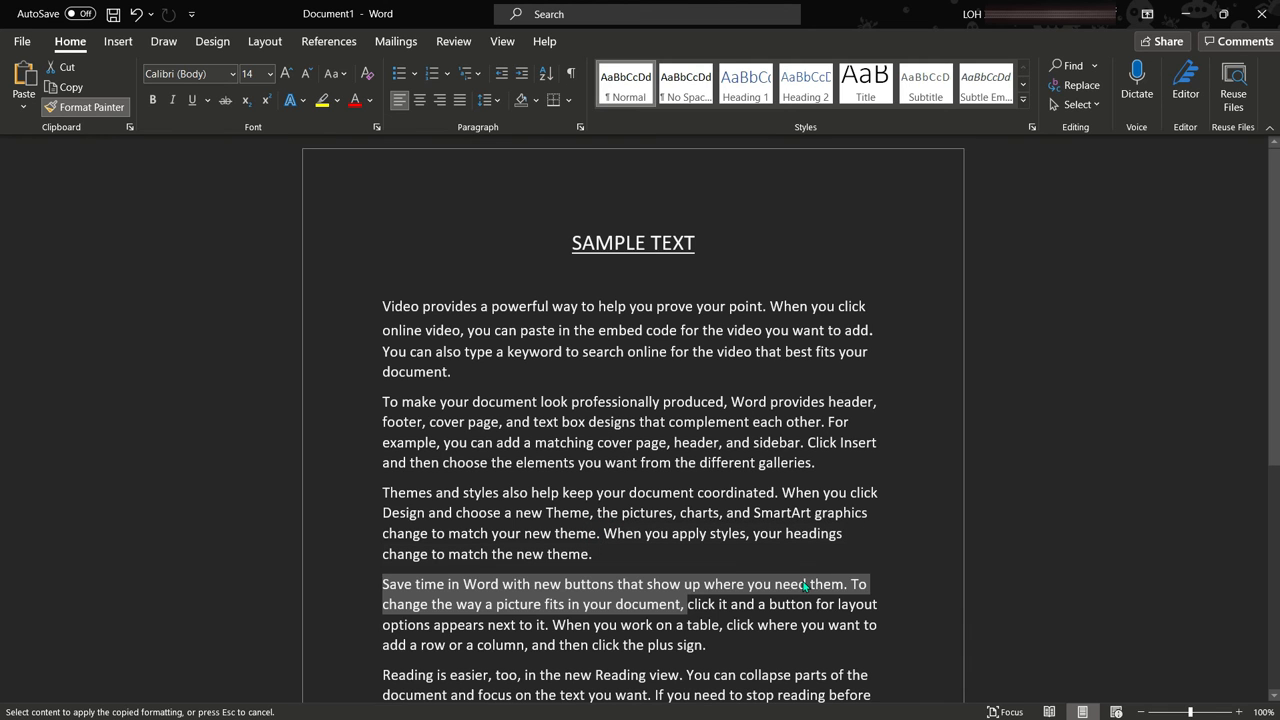
key("Escape")
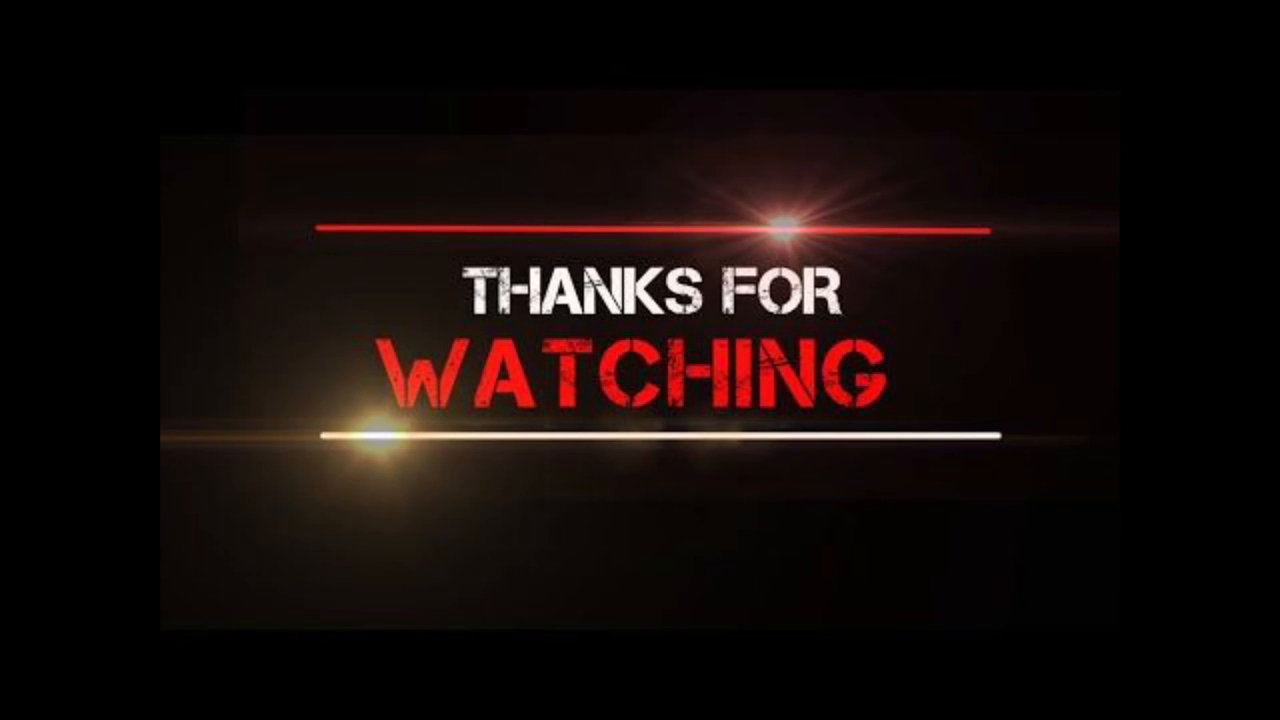